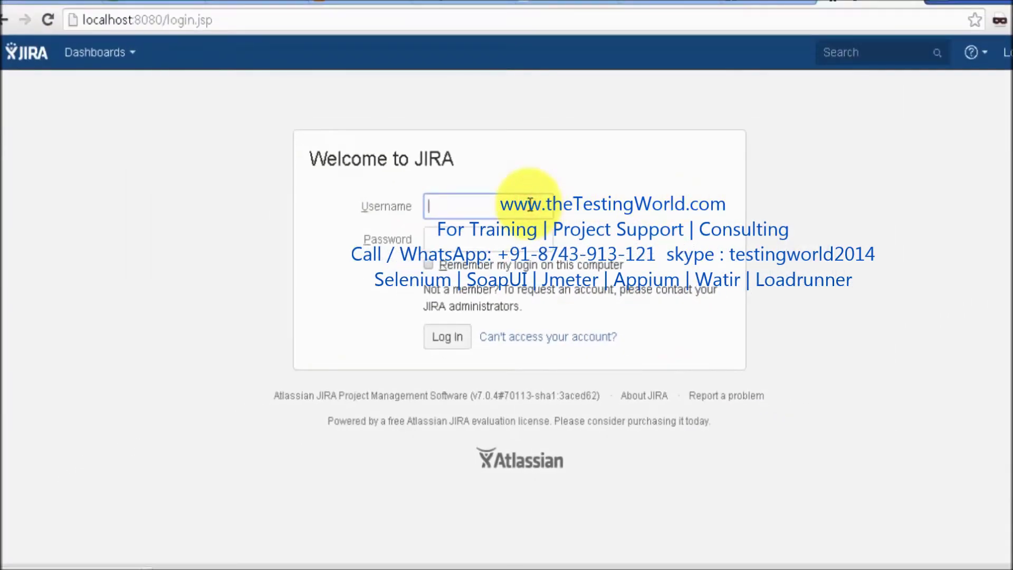
In WordPad, type 'Login as test lead' below the JIRA title and shrink it to 18 point
key("alt+Tab")
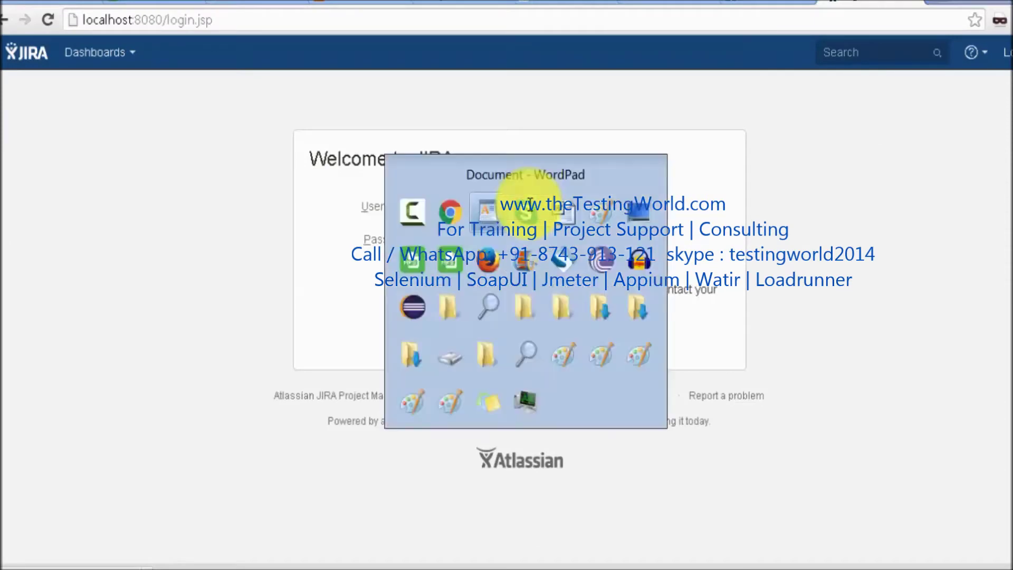
key("Down")
key("Down")
type("L")
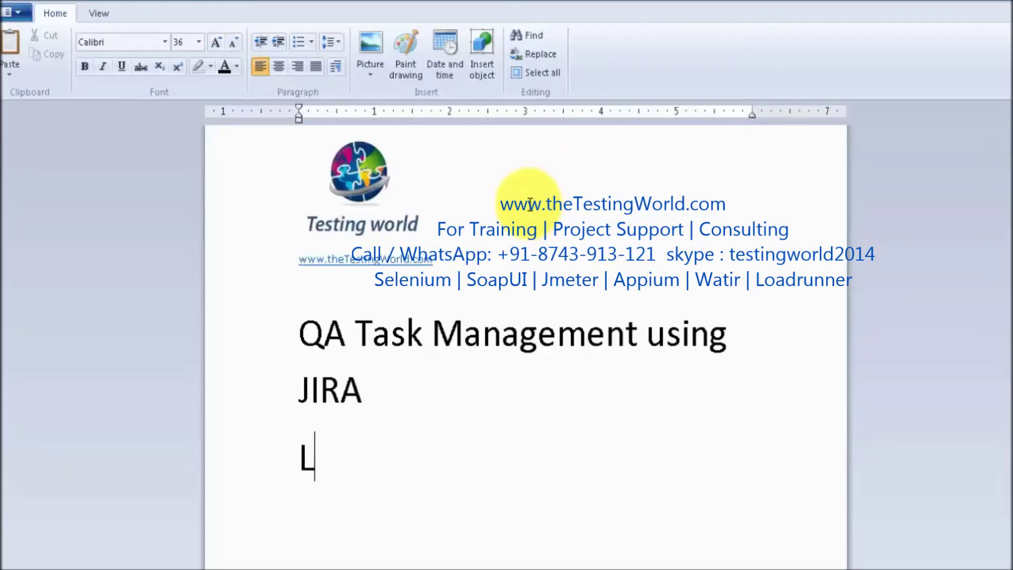
type("ogin as test lead")
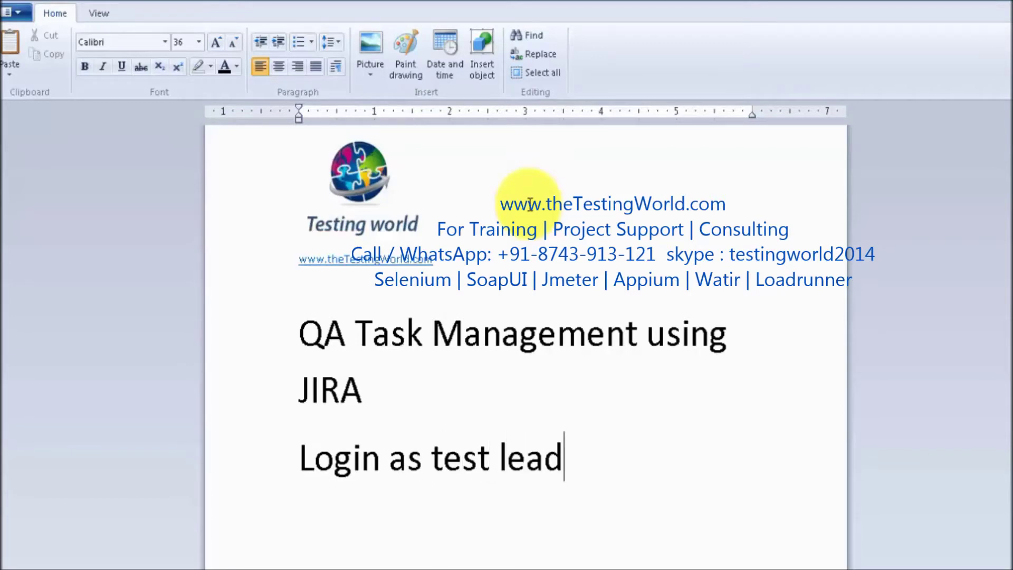
key("shift+Home")
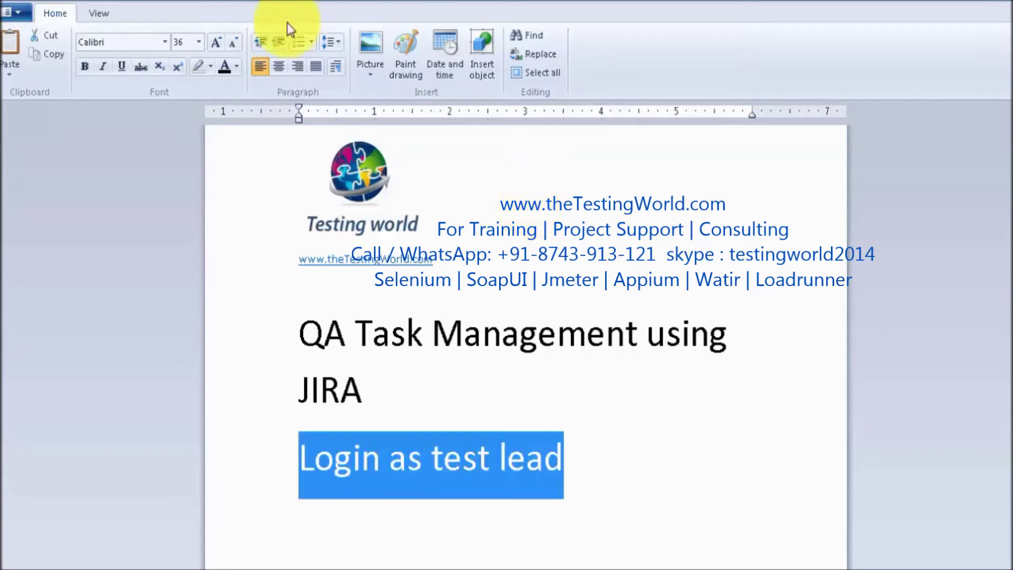
left_click(235, 42)
left_click(234, 42)
left_click(235, 42)
left_click(235, 42)
left_click(236, 41)
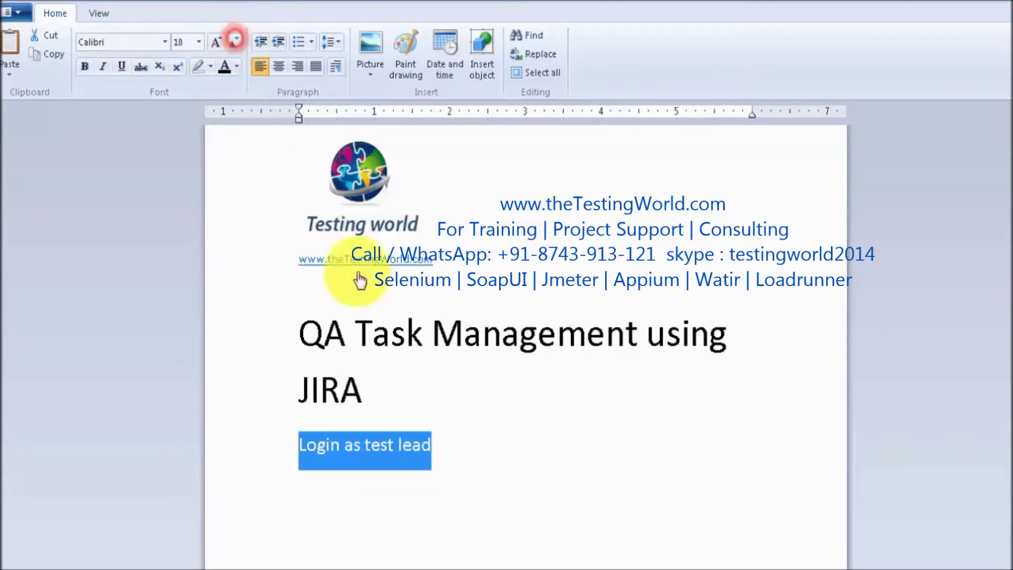
Continue the note with ', create some task for team members'
left_click(445, 431)
left_click(445, 432)
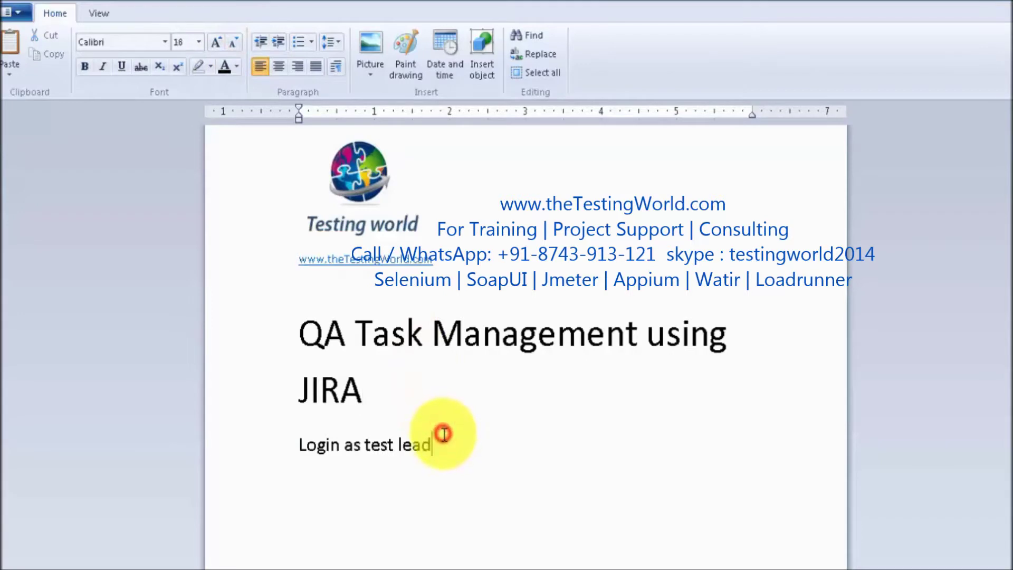
type(", create")
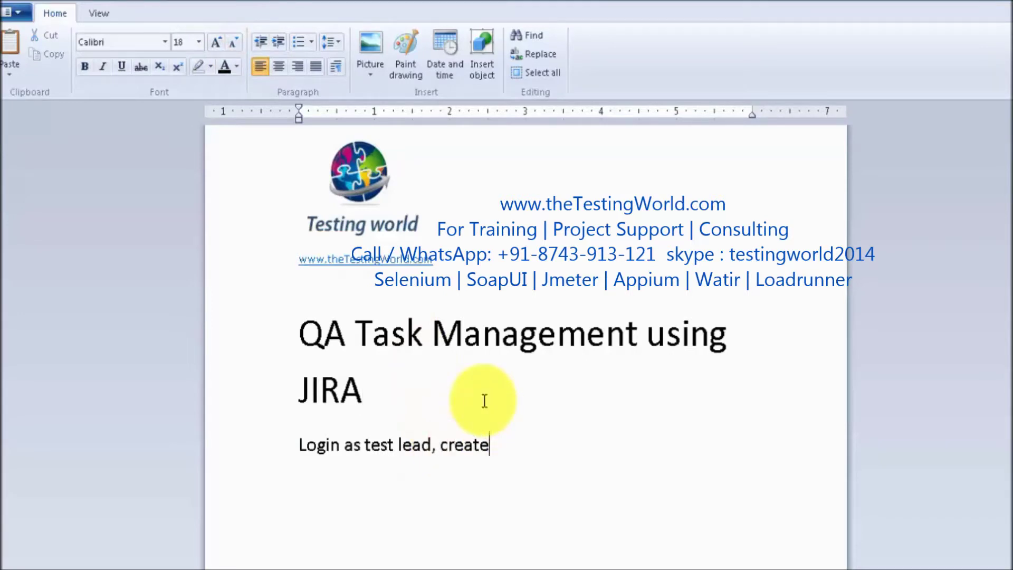
type(" some task for")
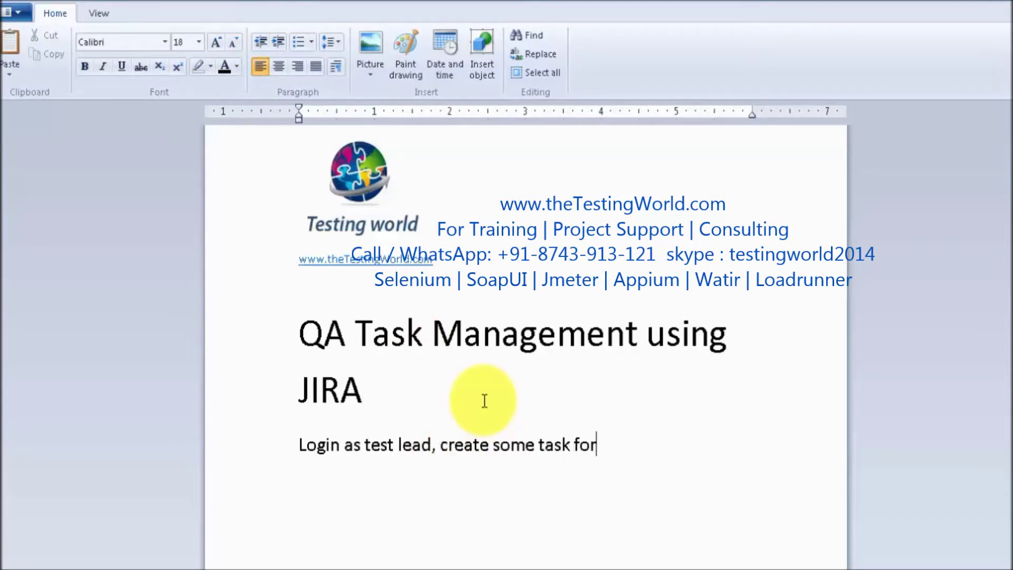
type(" team memem")
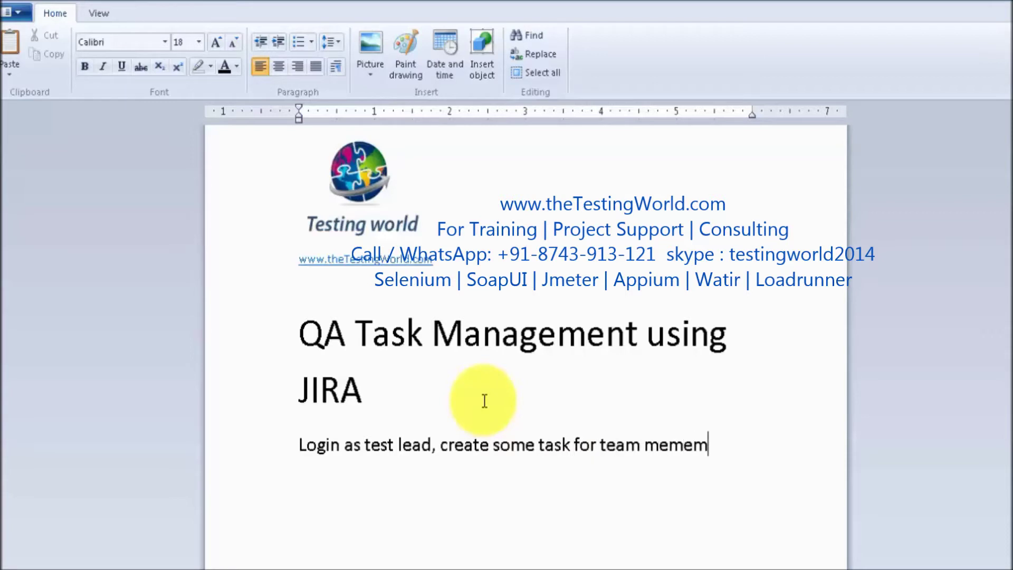
key("BackSpace")
key("BackSpace")
Fix the 'members' typo, then sign in to JIRA with the tester lead account's saved credentials
type("ber")
key("alt+Tab")
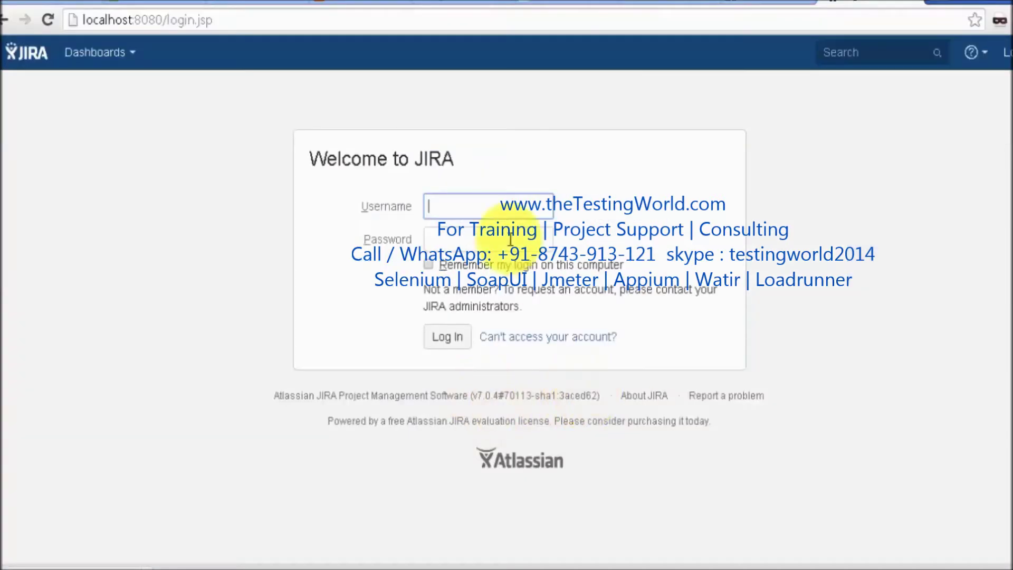
left_click(494, 202)
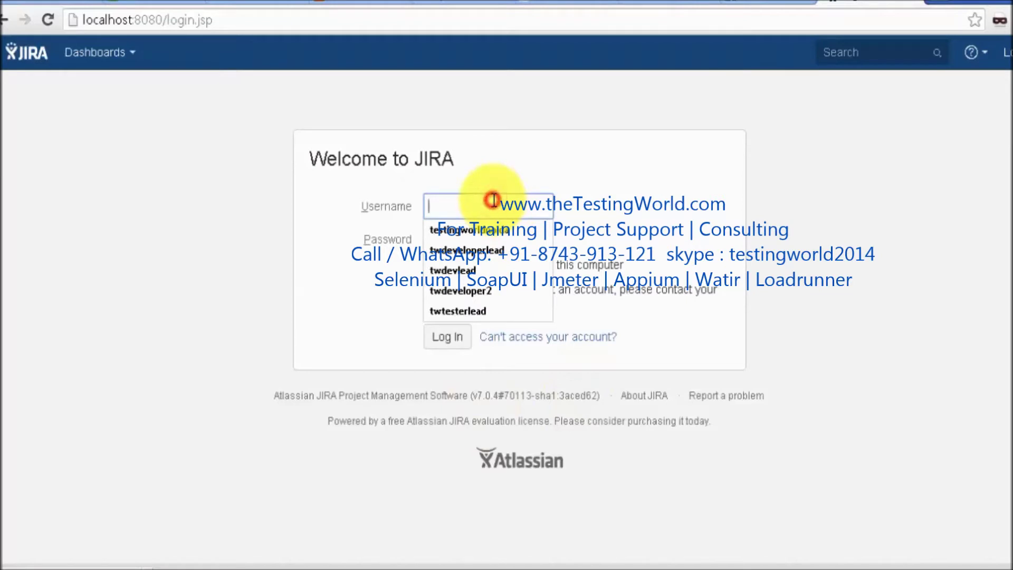
type("tw")
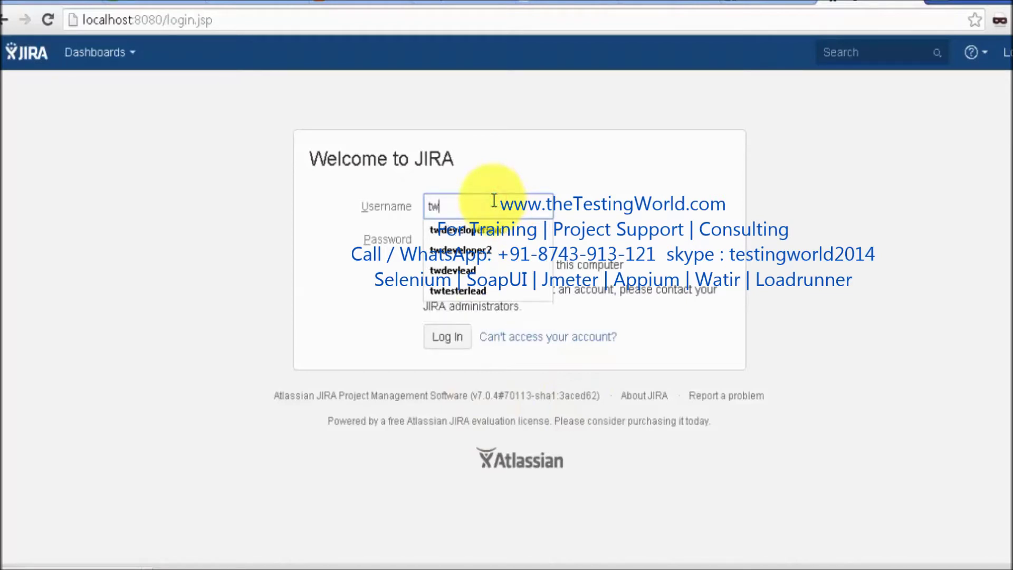
type("tes")
key("Down")
key("Tab")
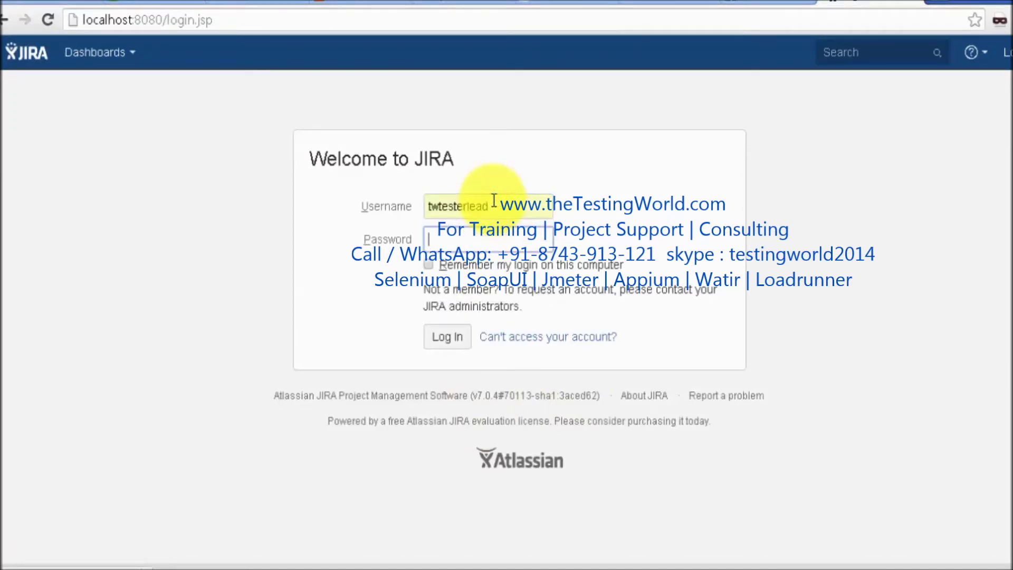
key("Return")
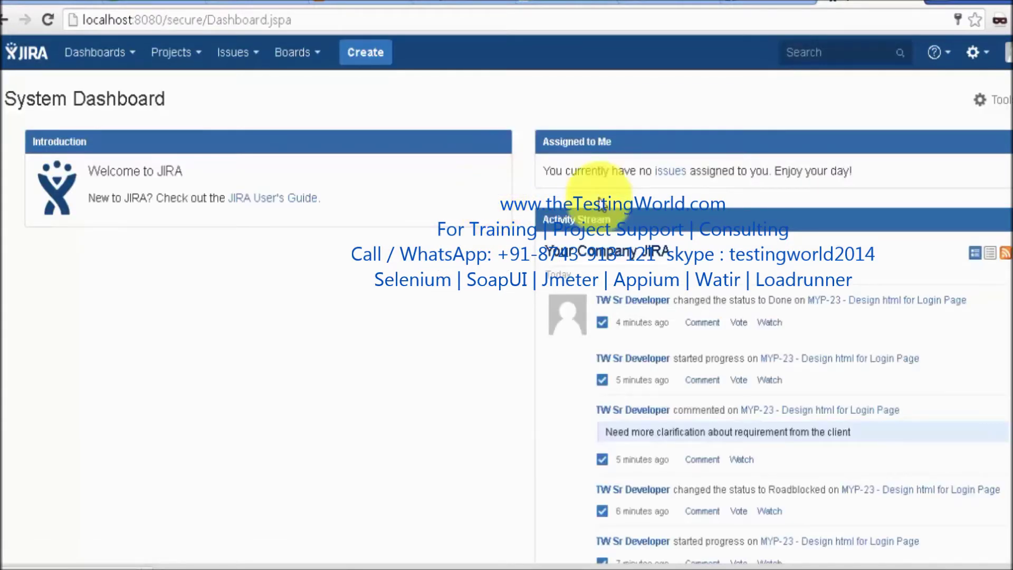
Open JIRA's Create issue link in a new browser tab and switch to that tab
right_click(379, 58)
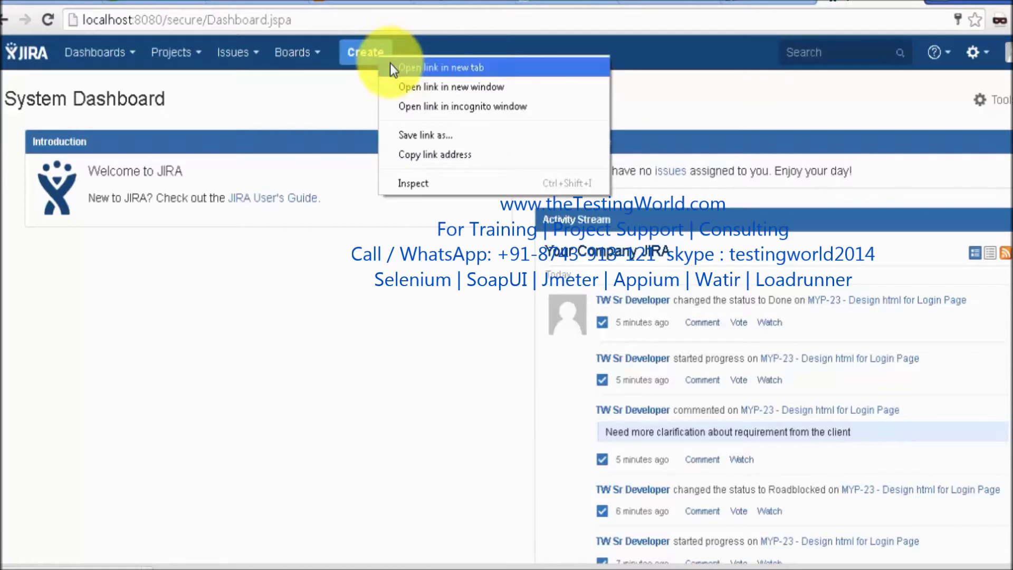
left_click(391, 67)
left_click(897, 6)
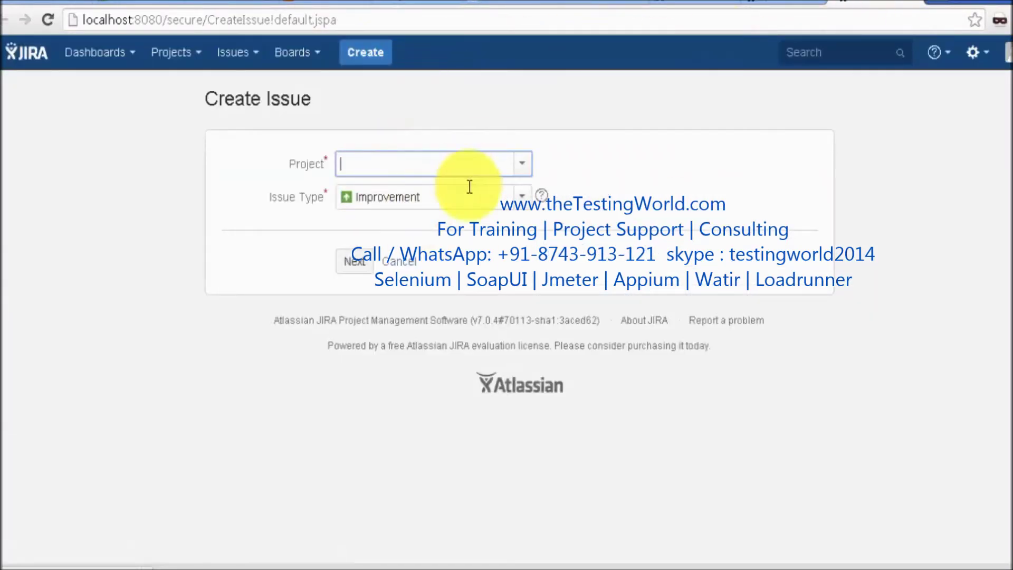
Choose project MyProj (MYP) and issue type Task, then proceed to the details form
left_click(523, 165)
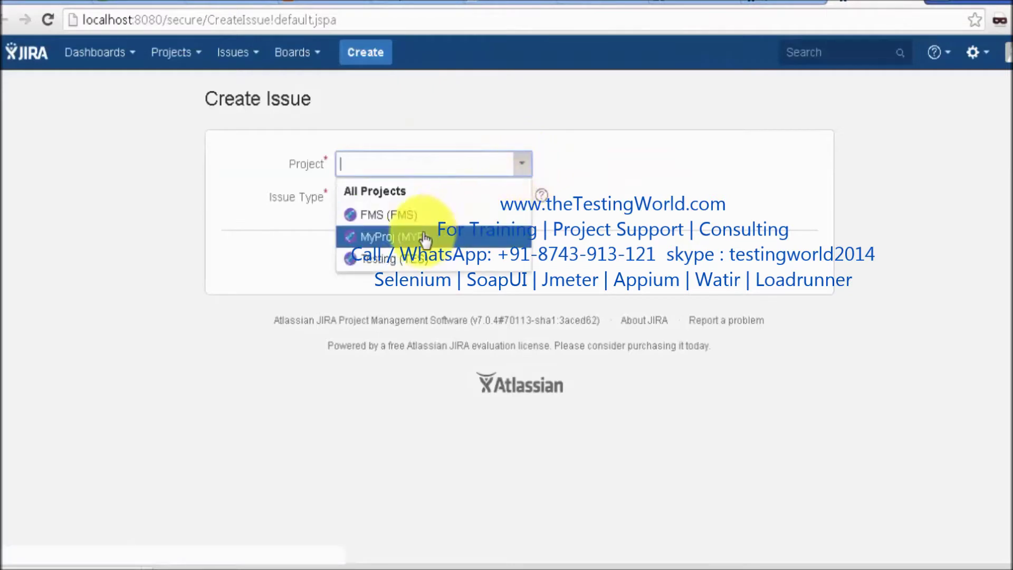
left_click(415, 235)
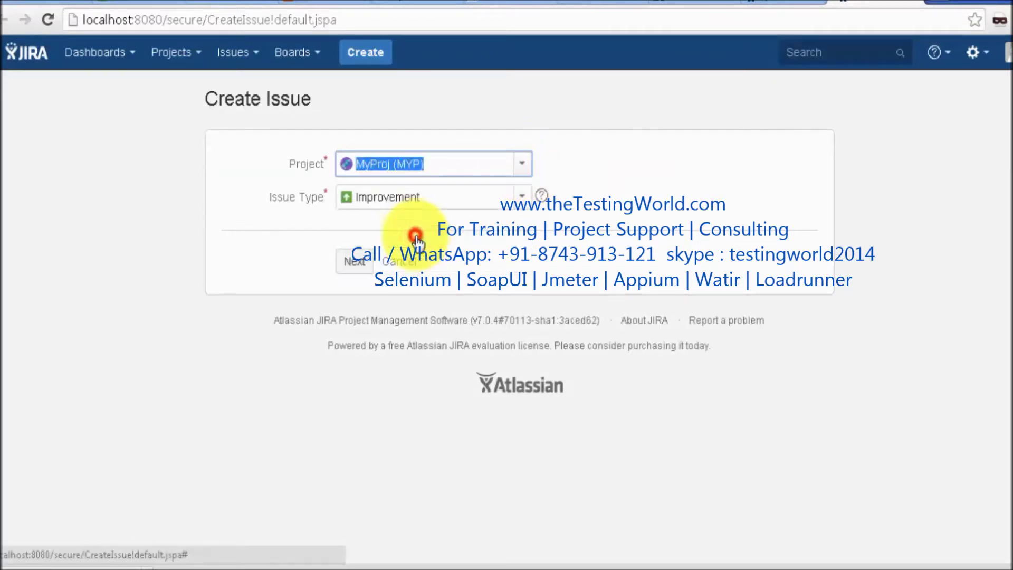
left_click(523, 203)
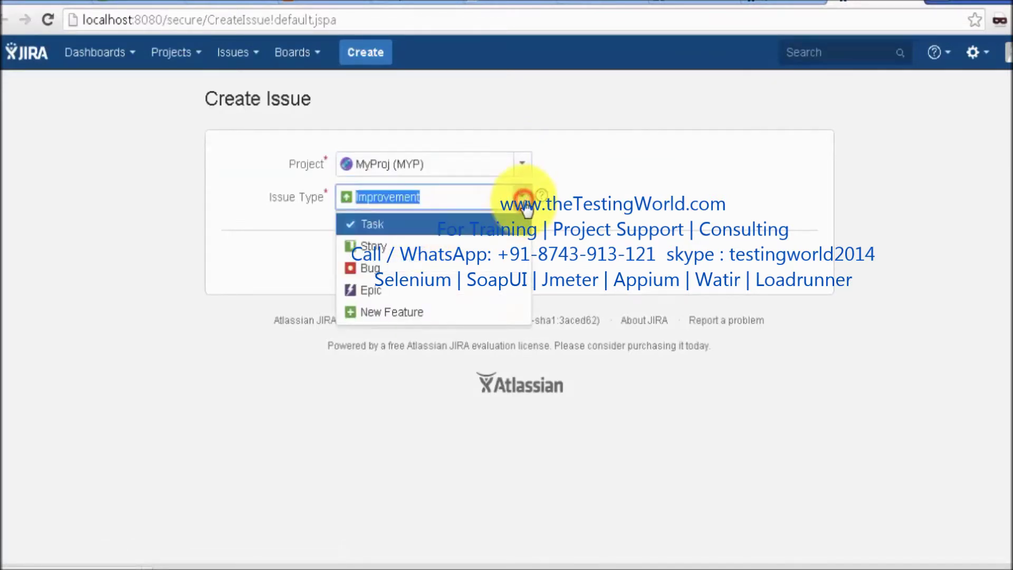
left_click(464, 235)
left_click(351, 266)
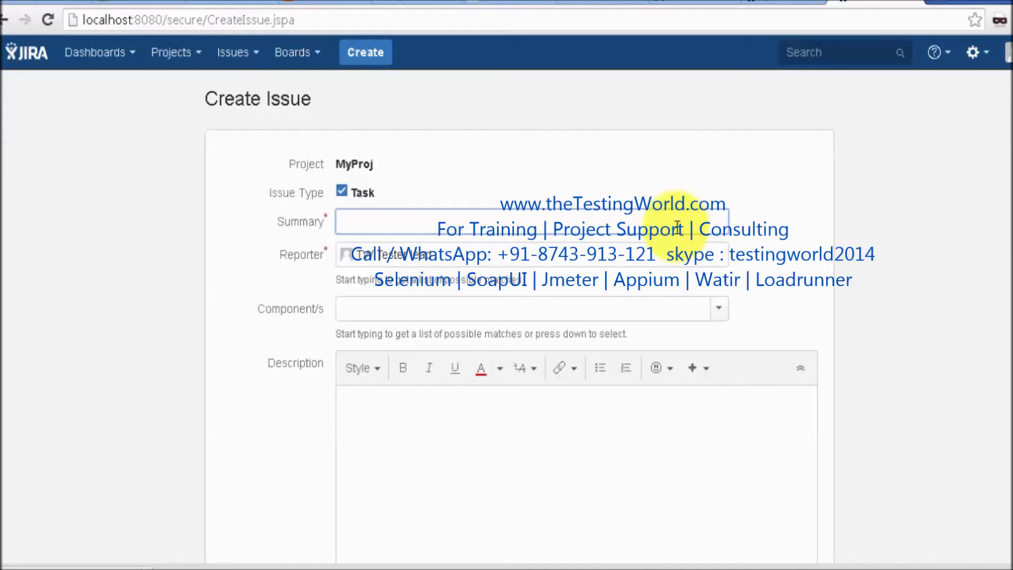
Enter the summary 'Design test case of ABC Module' and set the component to ModuleA
type("De")
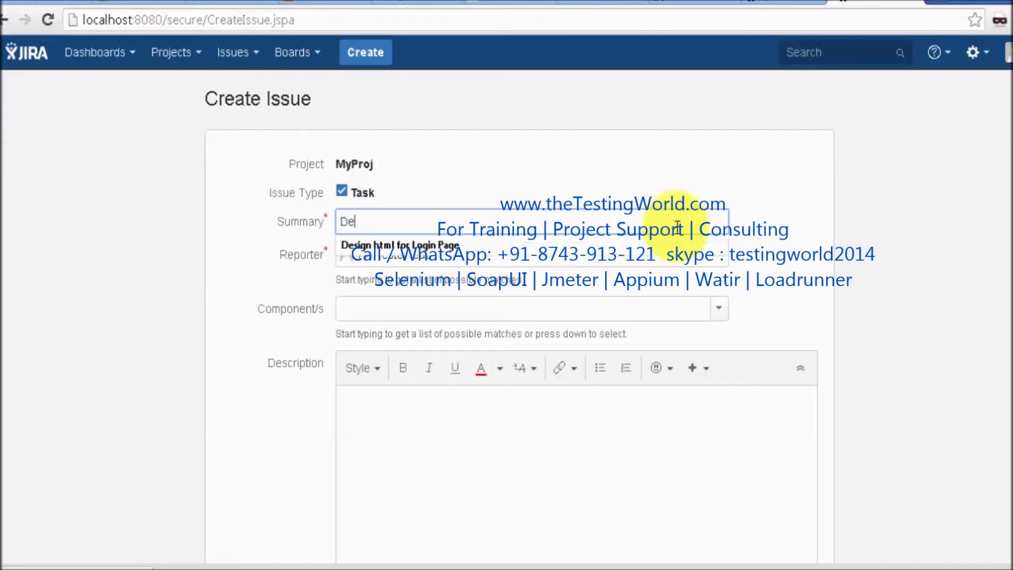
type("sign test case of A")
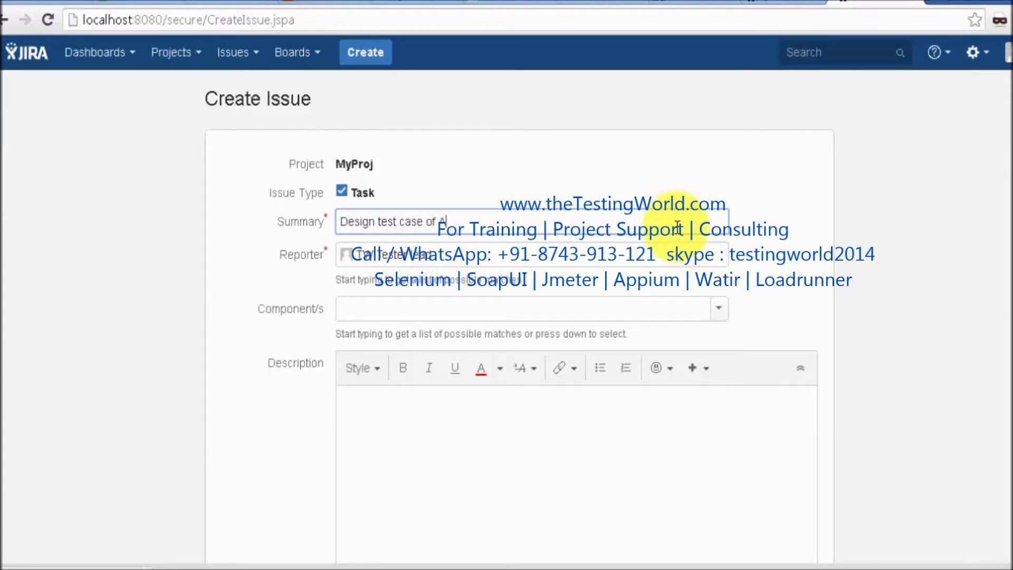
type("BC Med")
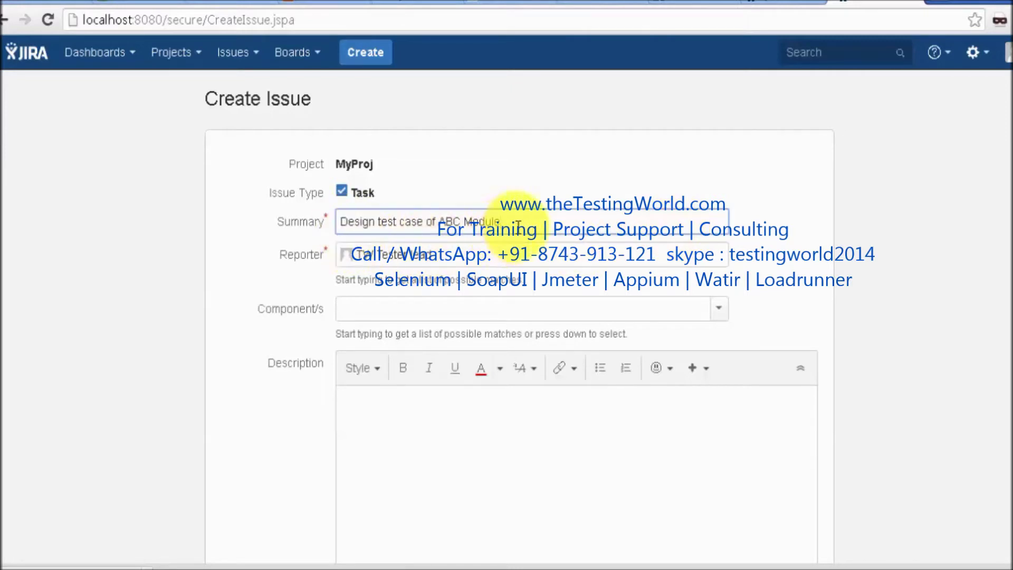
left_click_drag(515, 221, 341, 221)
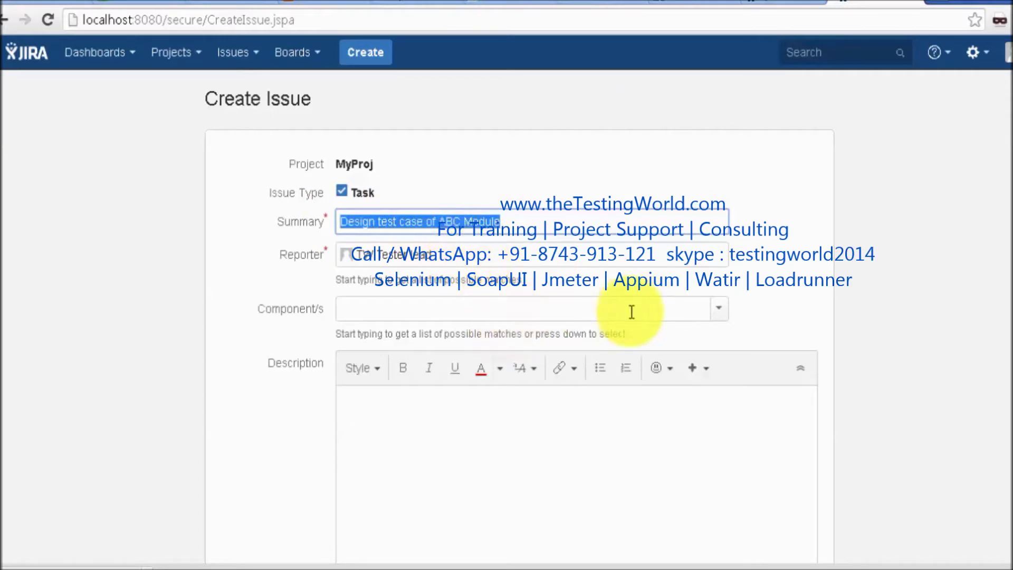
left_click(716, 318)
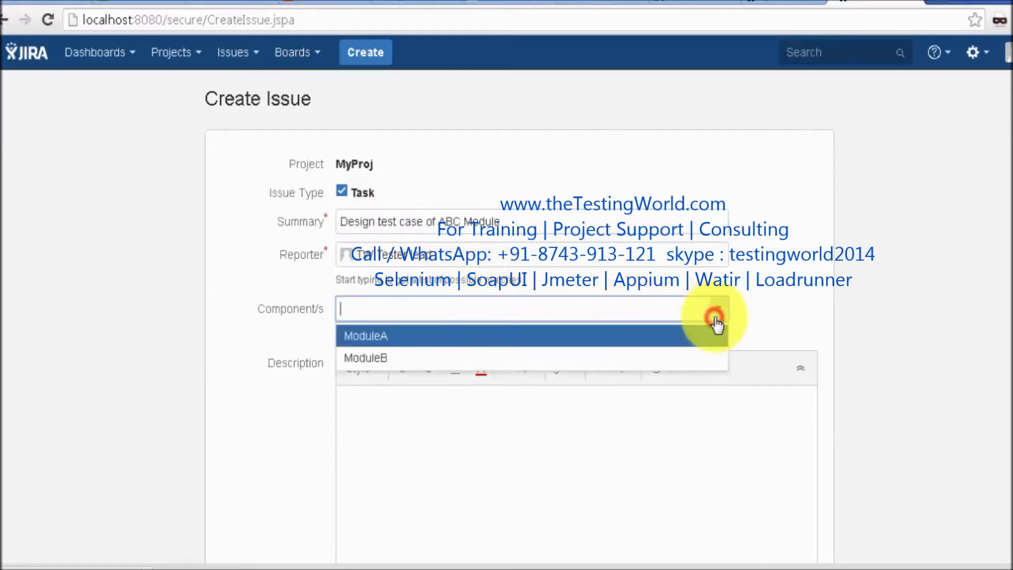
left_click(580, 342)
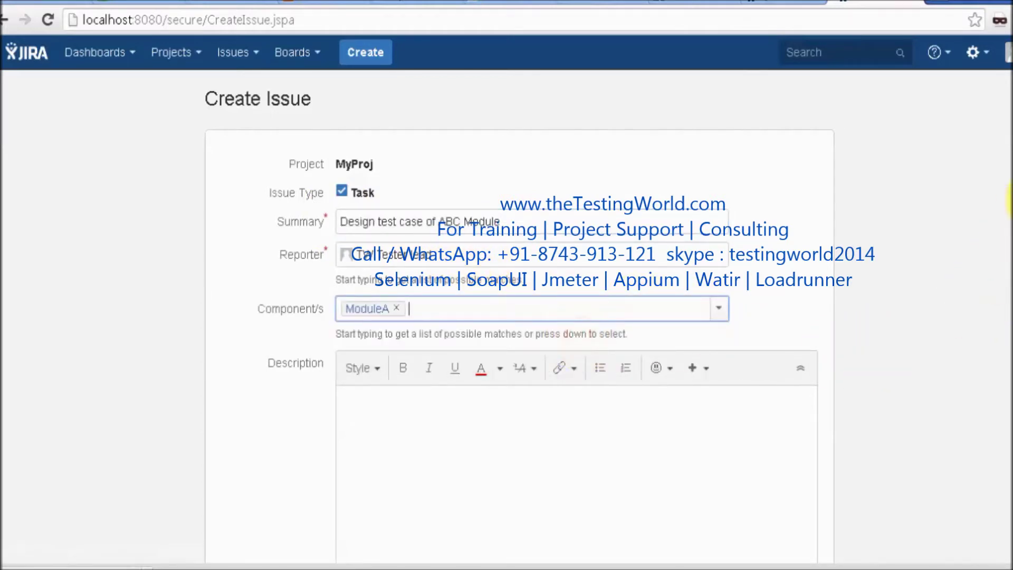
scroll(1009, 197, "down", 2)
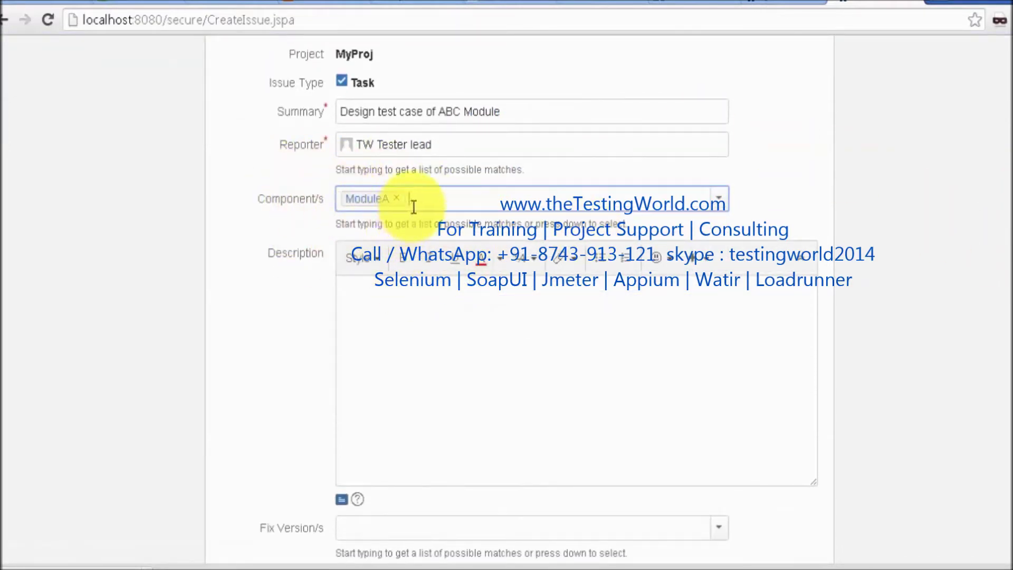
Write the description's intro sentence about needed test case types, then list item '1 Functional testcase'
left_click(563, 311)
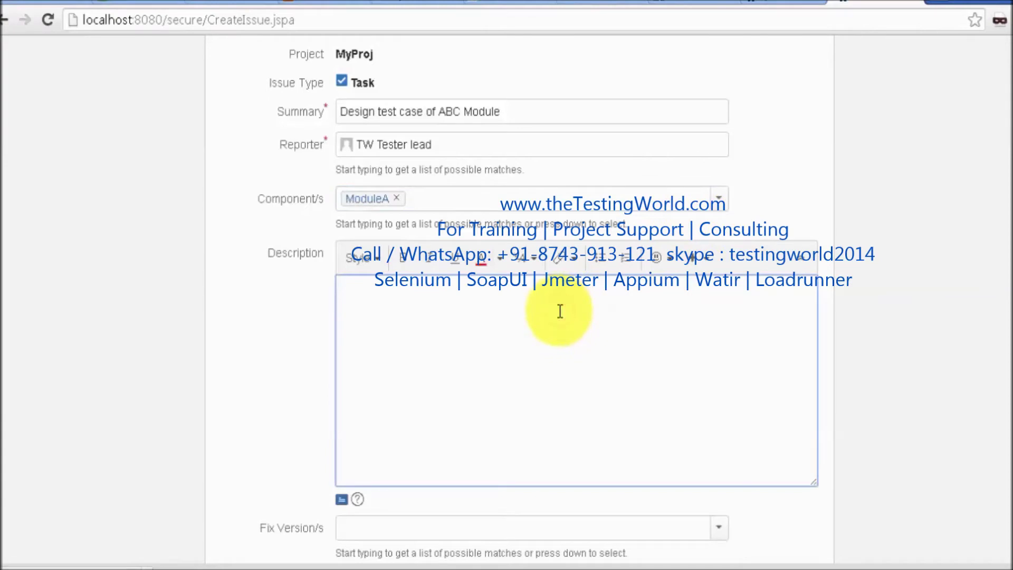
type("Desi")
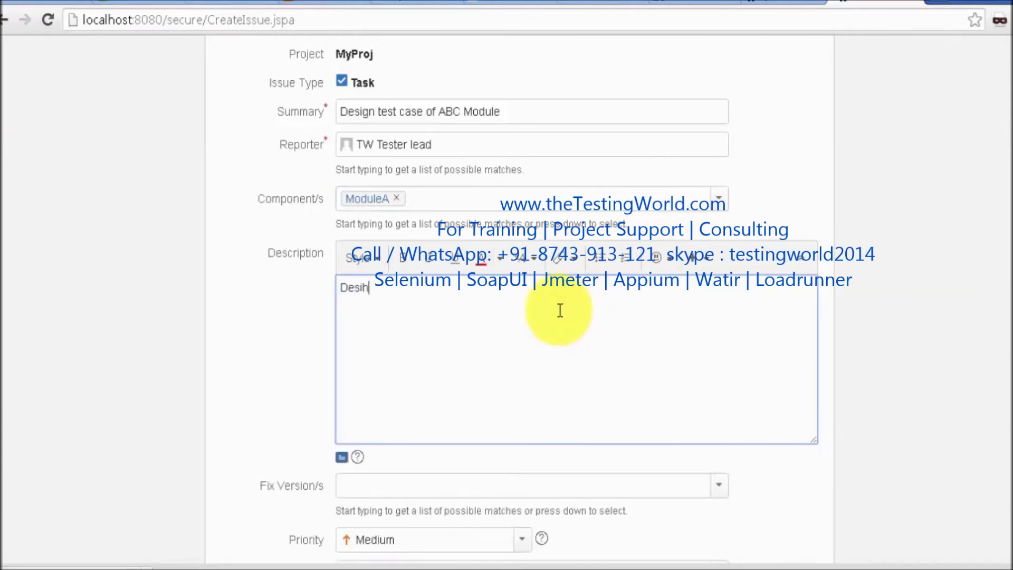
type("gn test cas")
type("e ")
type("I")
type("or ABC mo")
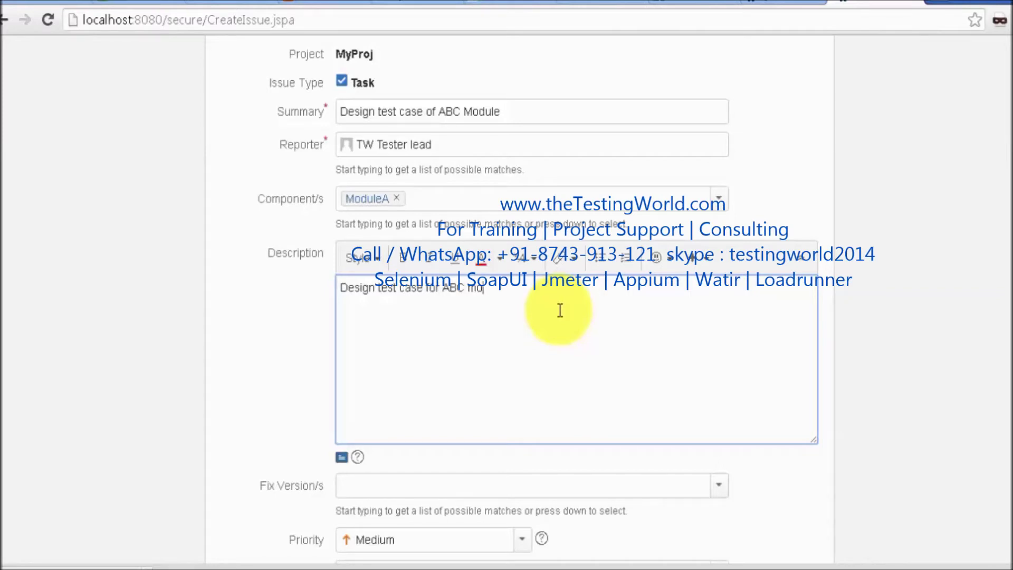
type("dule, we need to create ")
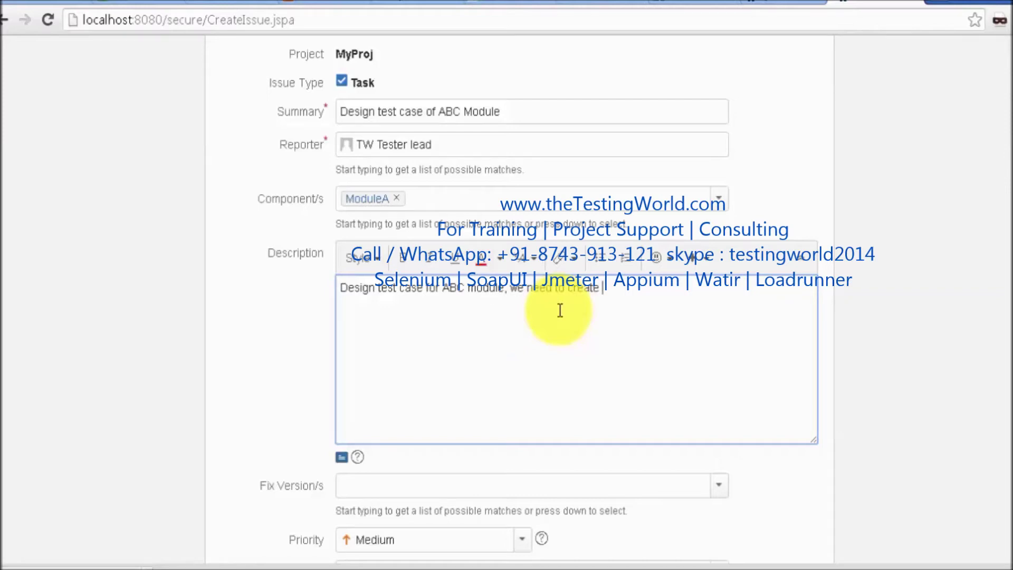
type("following test cases")
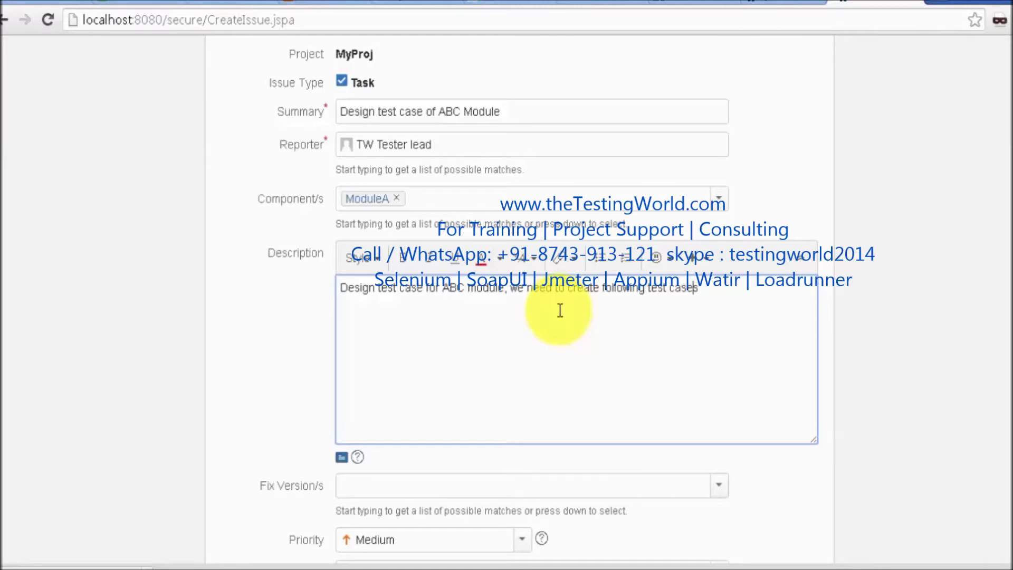
type("type of t")
key("End")
key("Return")
type("1")
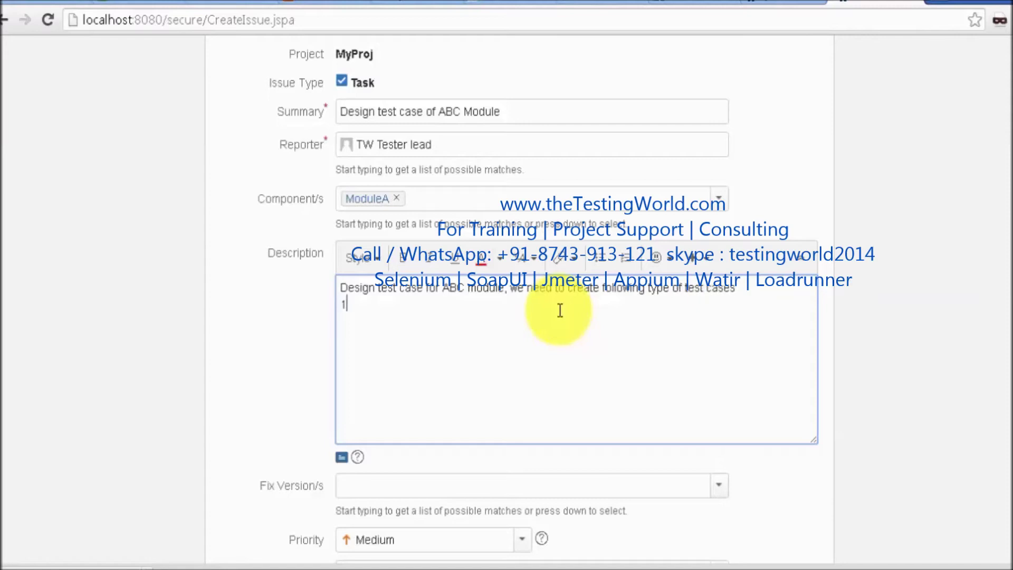
type(" Functional yesy")
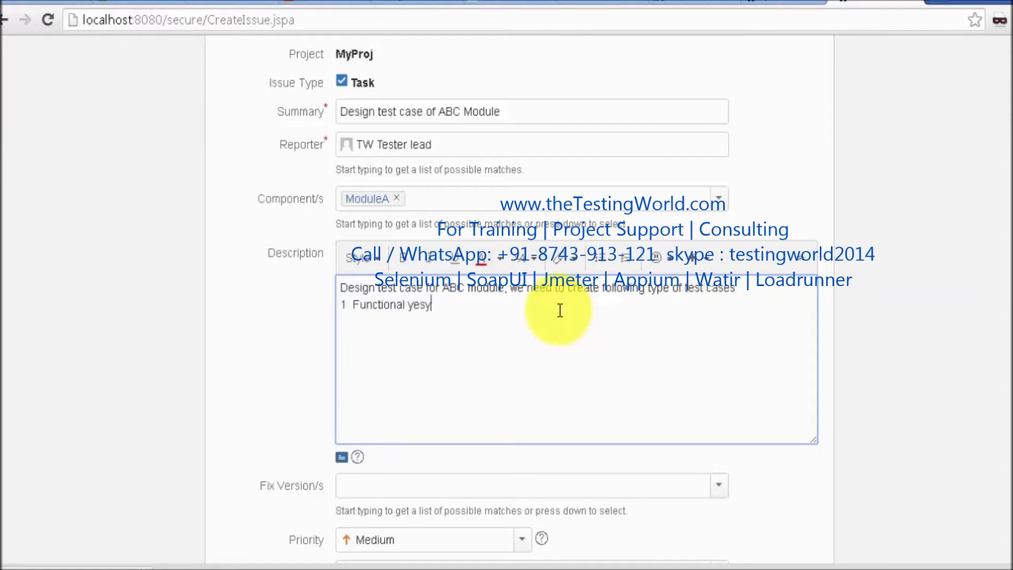
key("BackSpace")
key("BackSpace")
key("BackSpace")
type("testcase")
Add list items '2 GUI test cases' and 'Browser compatibility test case' to the description
key("Return")
type("2")
type("  GUI test c")
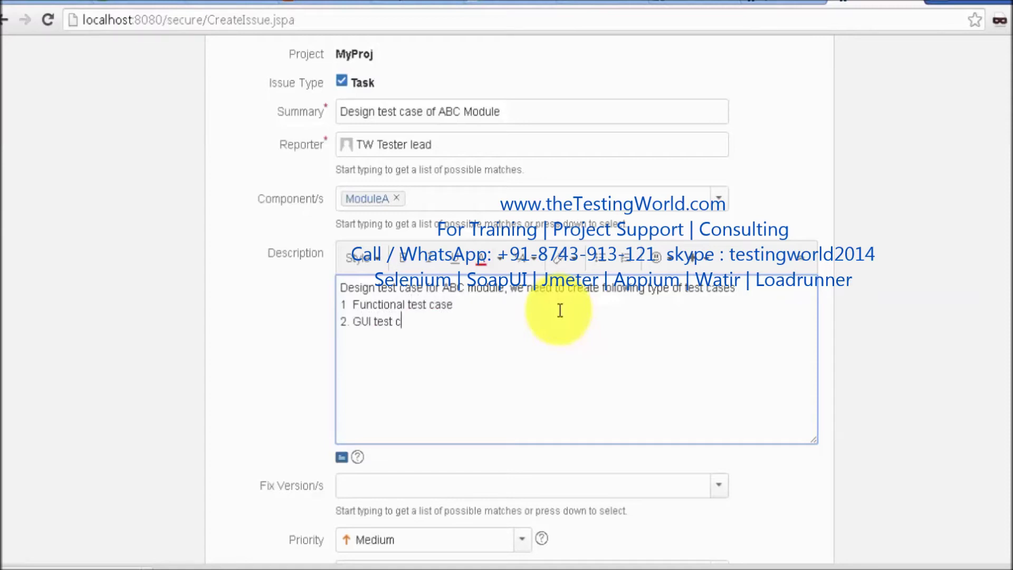
type("ases")
type("owser compat")
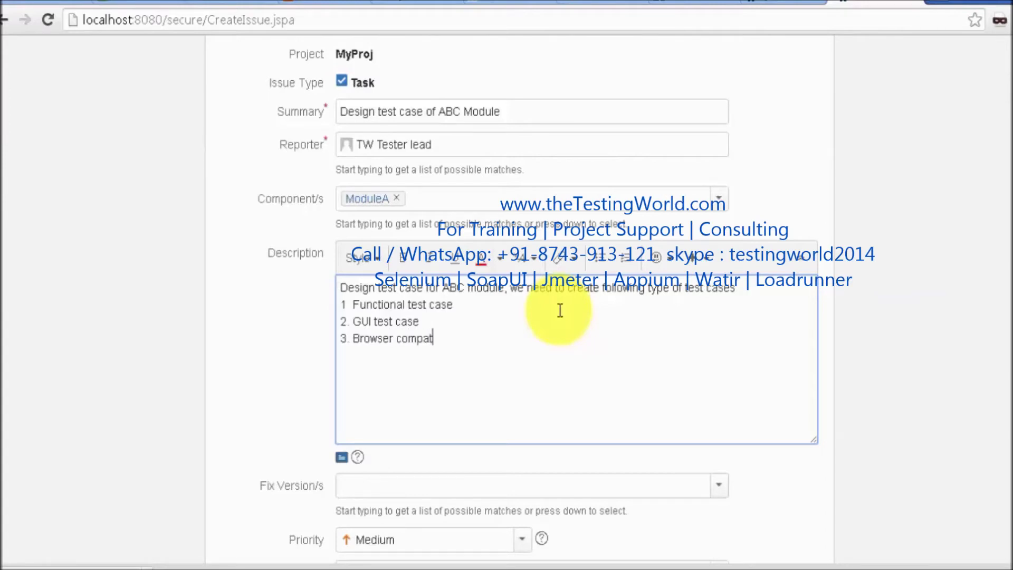
key("BackSpace")
key("BackSpace")
type("atibility test case")
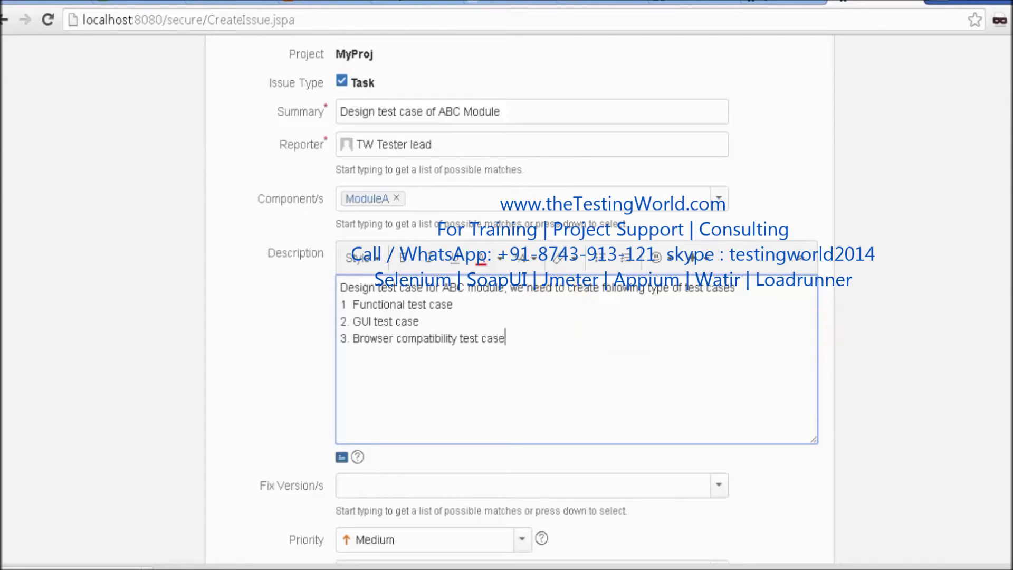
scroll(538, 300, "down", 2)
Set the task's Priority to High
scroll(538, 301, "down", 1)
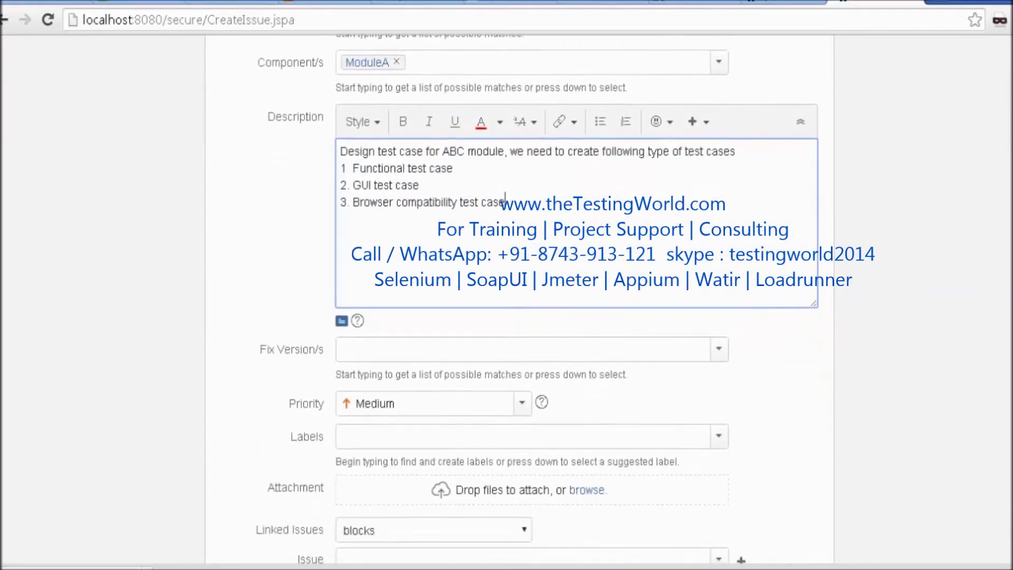
scroll(538, 301, "down", 1)
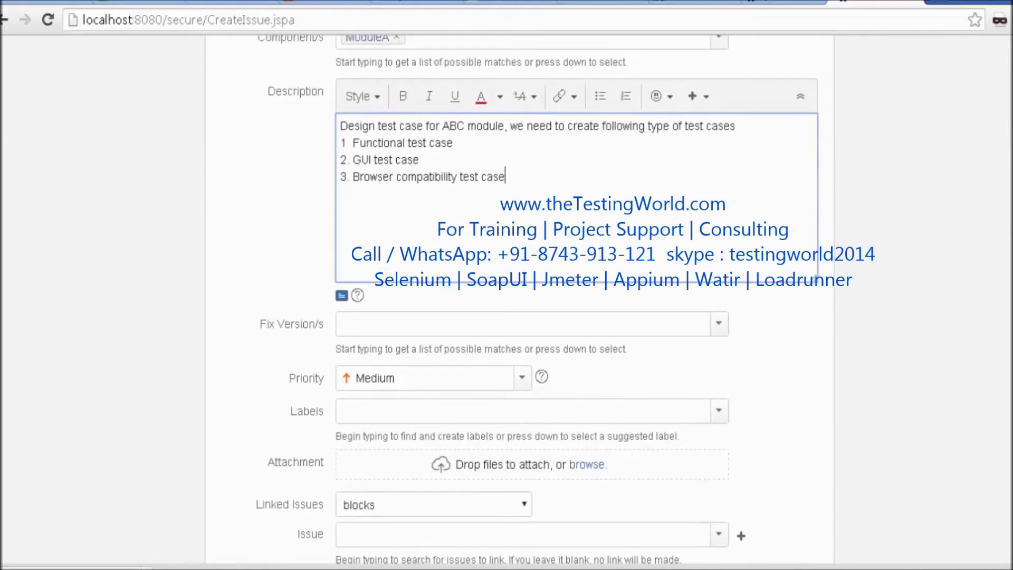
scroll(538, 300, "down", 2)
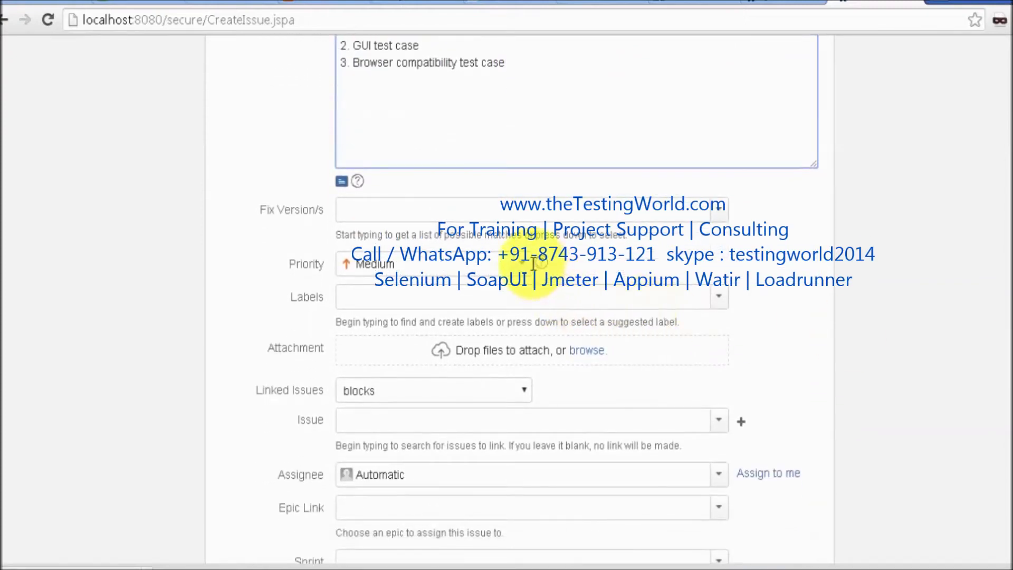
left_click(522, 262)
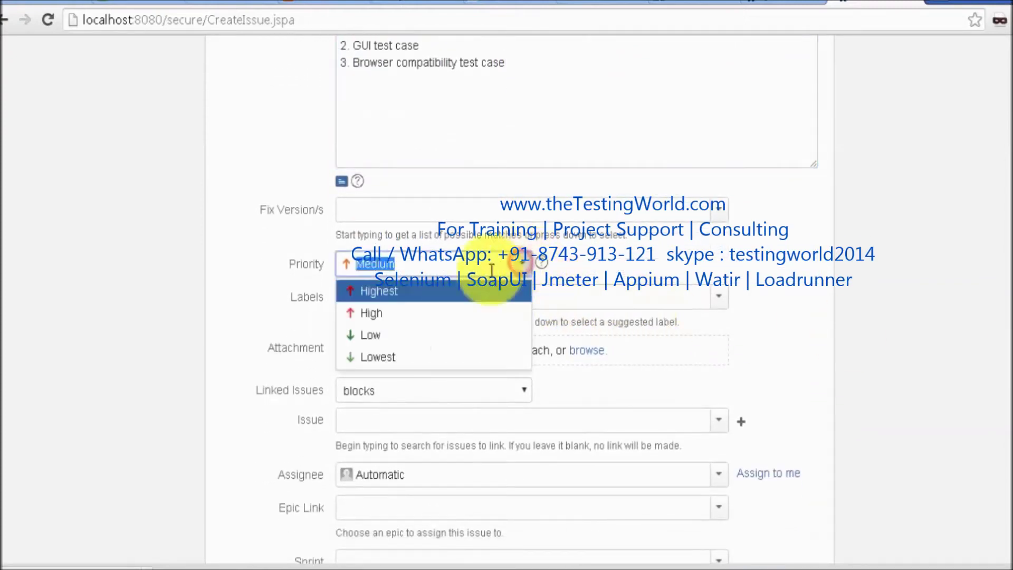
left_click(385, 314)
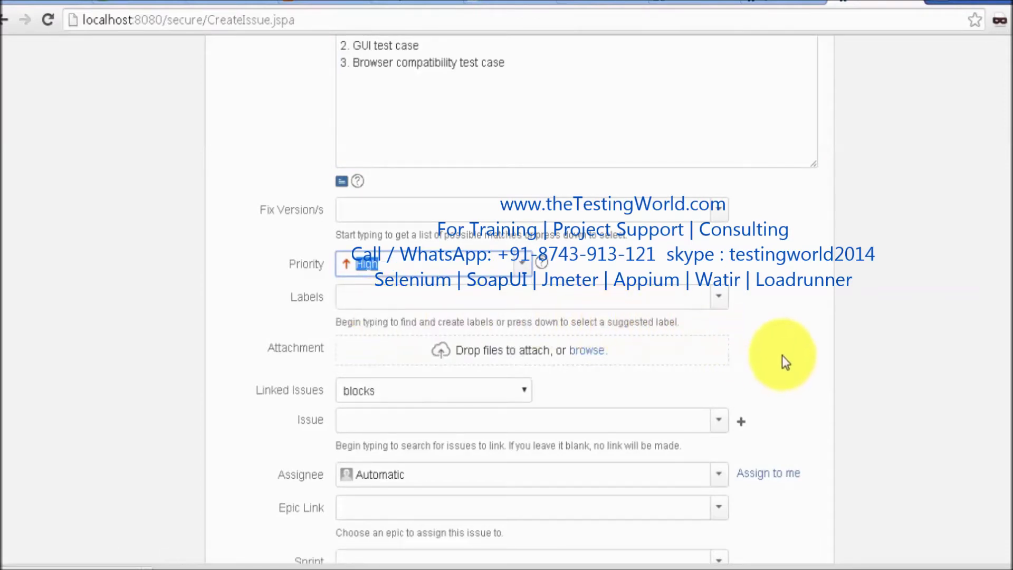
Attach the file ALM_Pinned_Search_History_controller.swf to the task
left_click(585, 360)
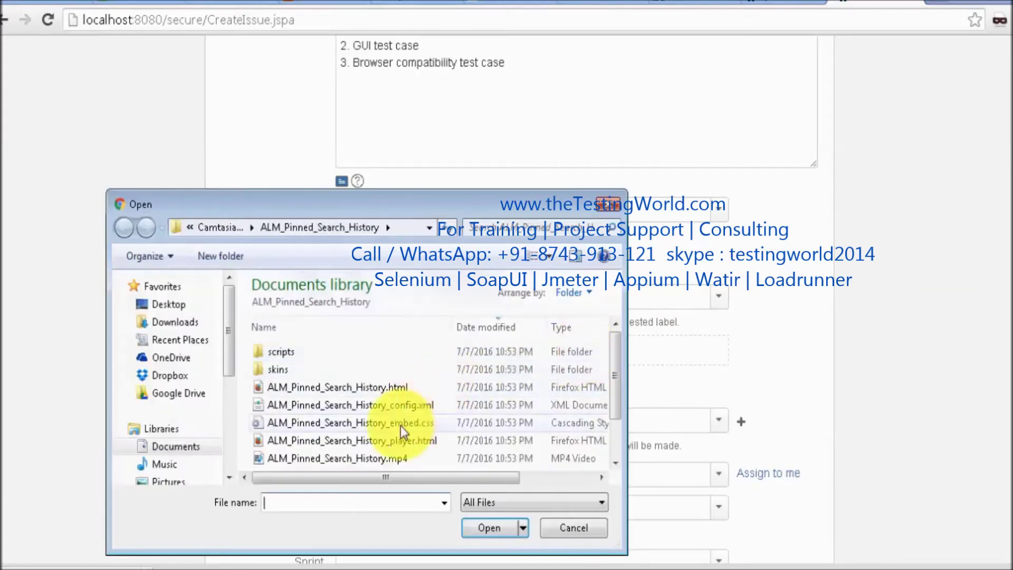
left_click_drag(617, 379, 614, 425)
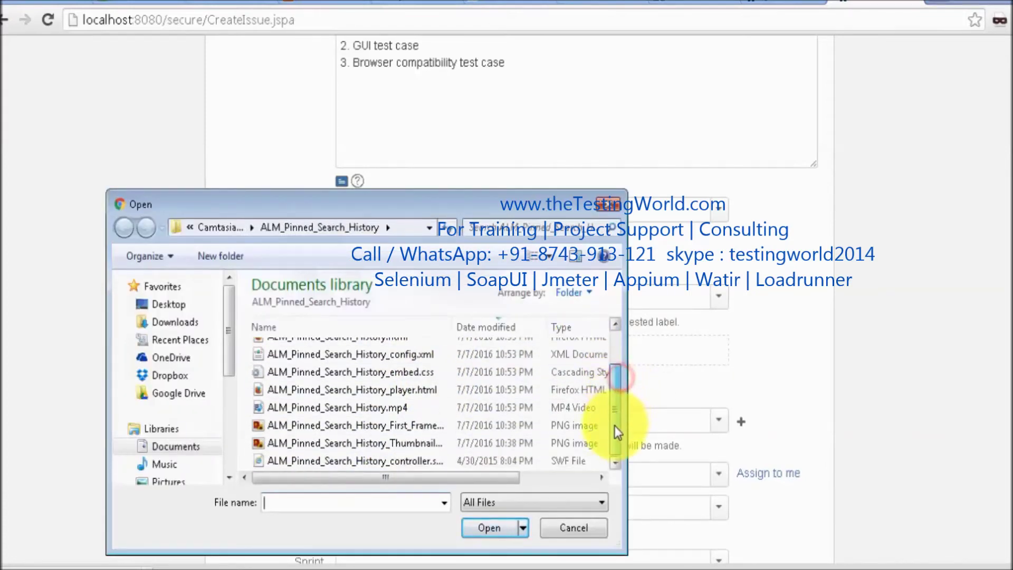
double_click(392, 461)
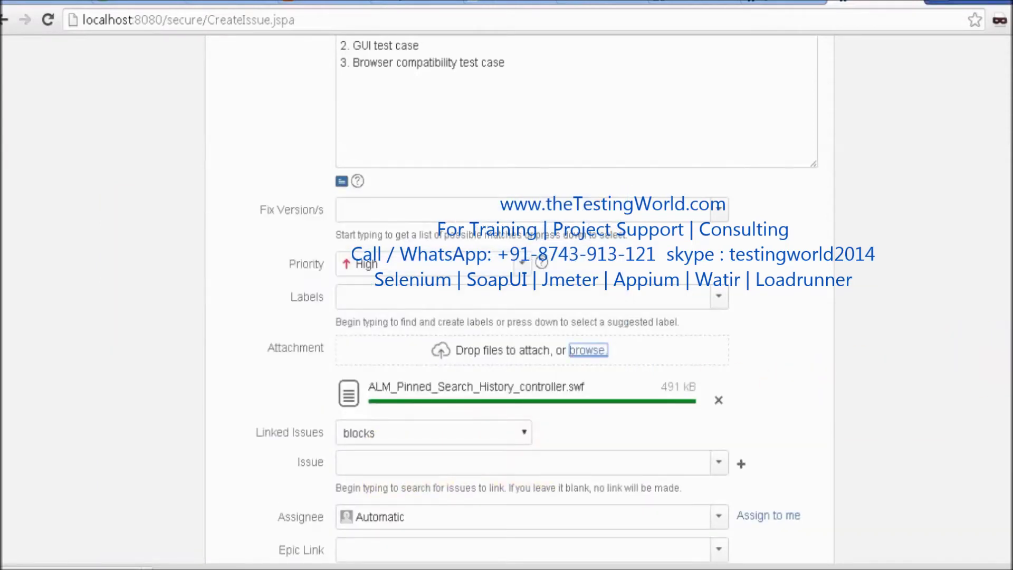
scroll(754, 401, "down", 4)
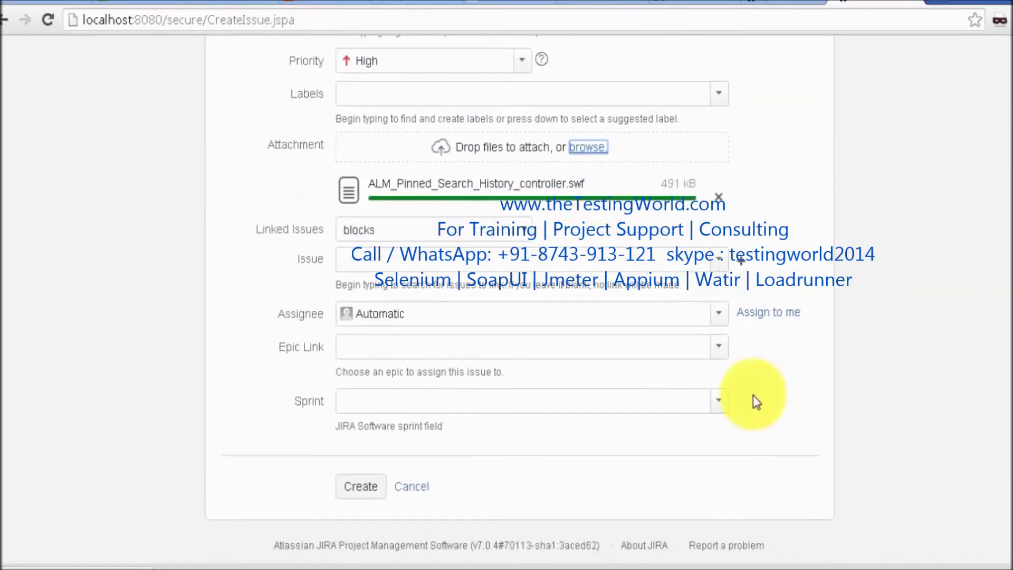
Assign the new task to the tester account via the Assignee field
left_click(670, 316)
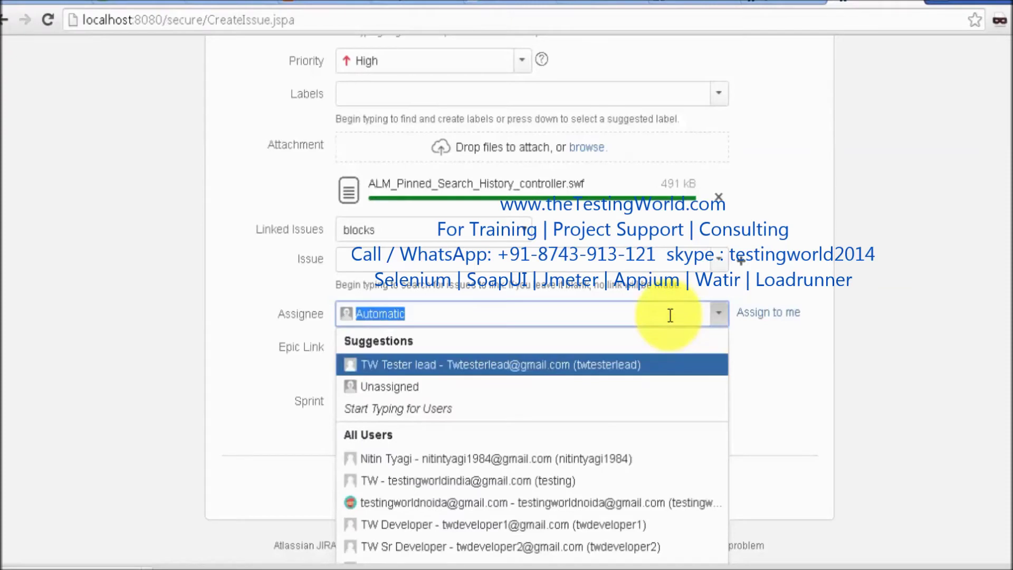
type("tw")
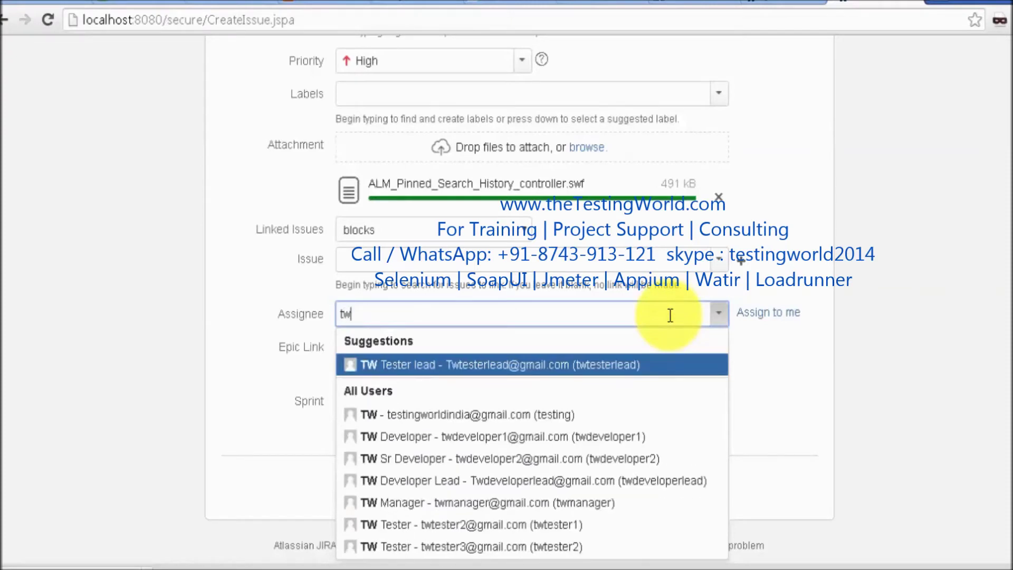
key("Down")
key("Down")
key("Down")
key("Down")
key("Down")
key("Down")
key("Return")
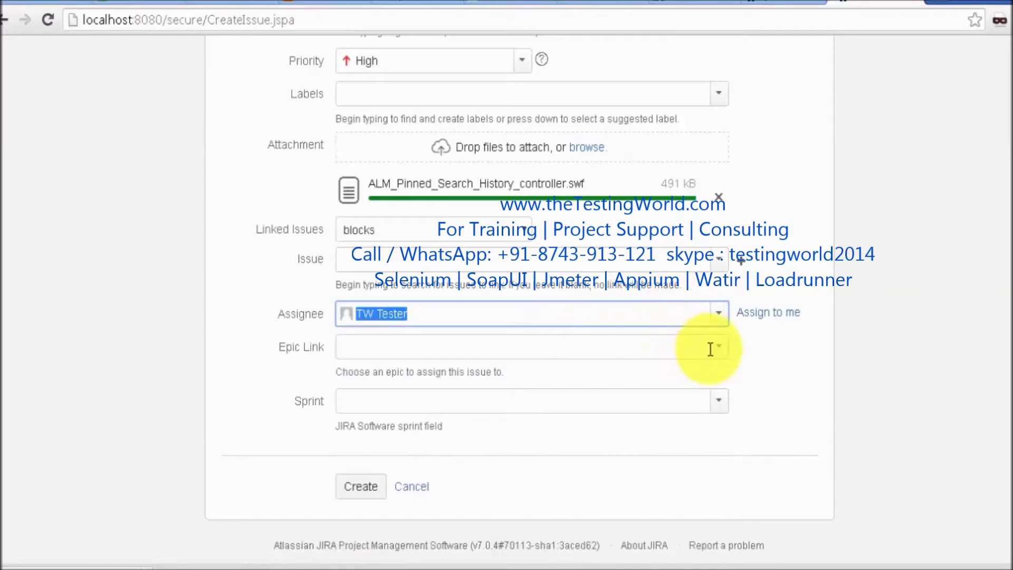
Submit the Create Issue form to create the task
scroll(1000, 407, "down", 1)
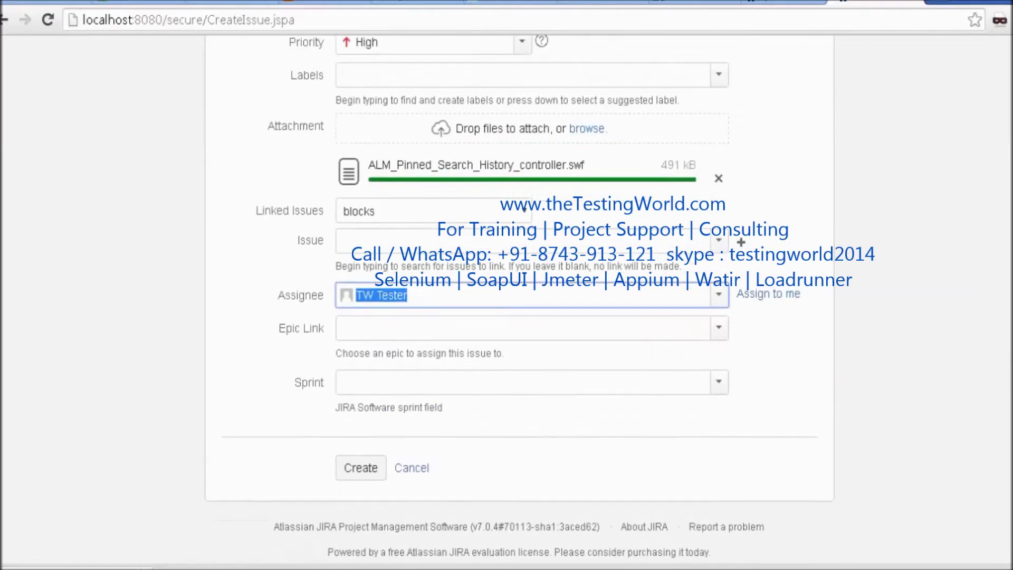
scroll(506, 295, "up", 10)
scroll(506, 295, "down", 2)
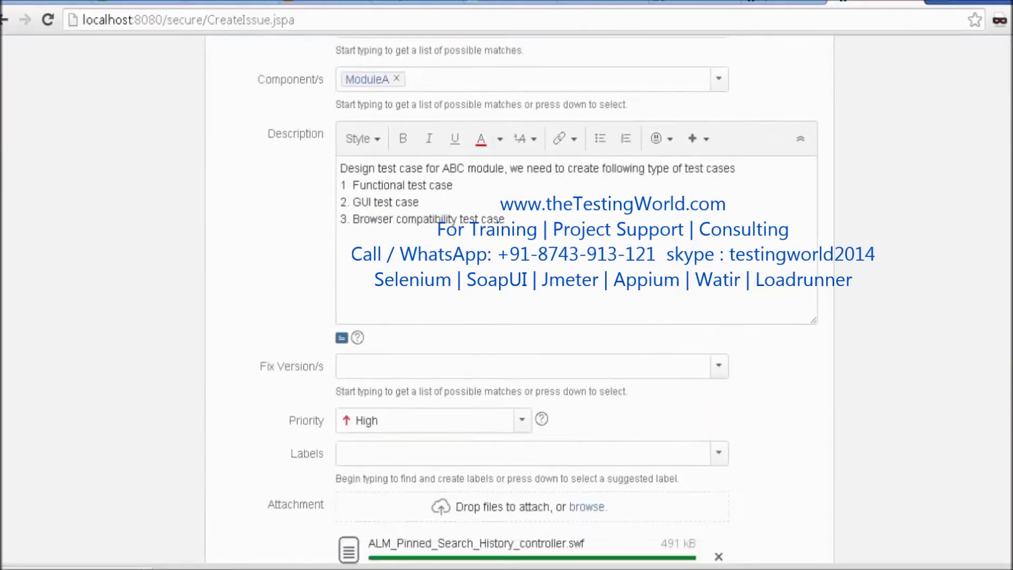
scroll(362, 415, "down", 8)
left_click(364, 417)
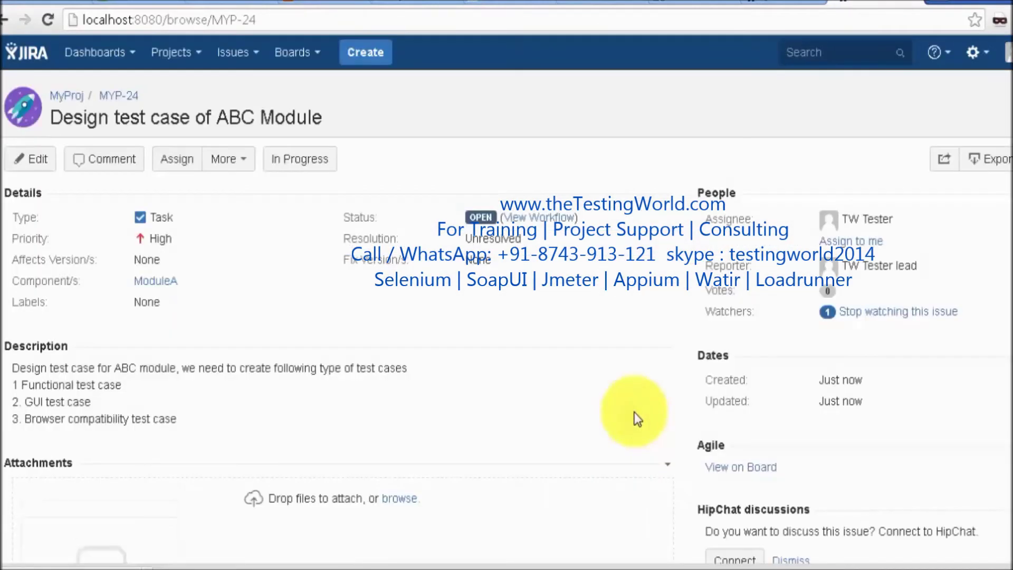
Scroll through MYP-24's details, description, attachment and activity to review the Open task
scroll(507, 299, "down", 7)
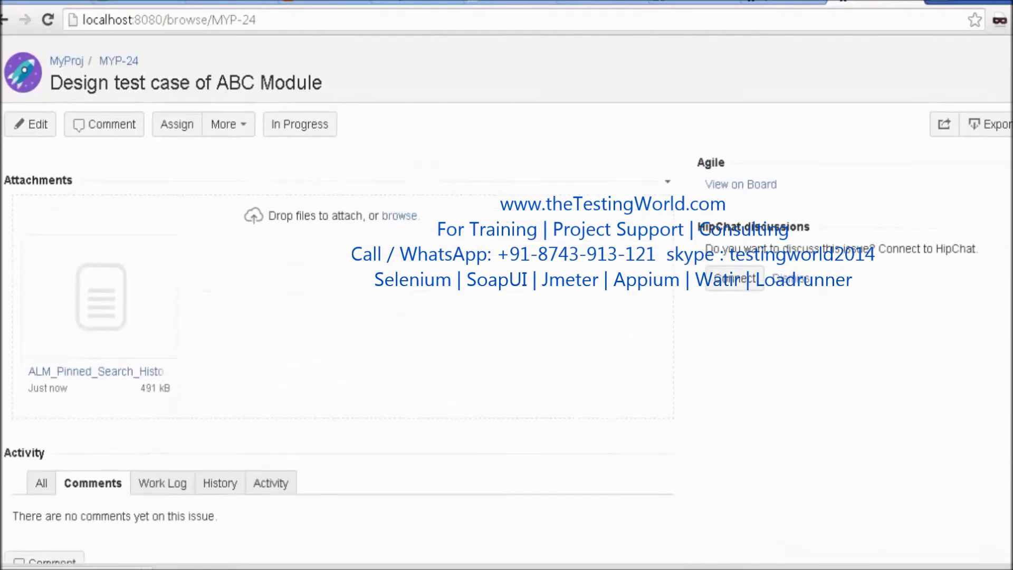
scroll(506, 342, "up", 5)
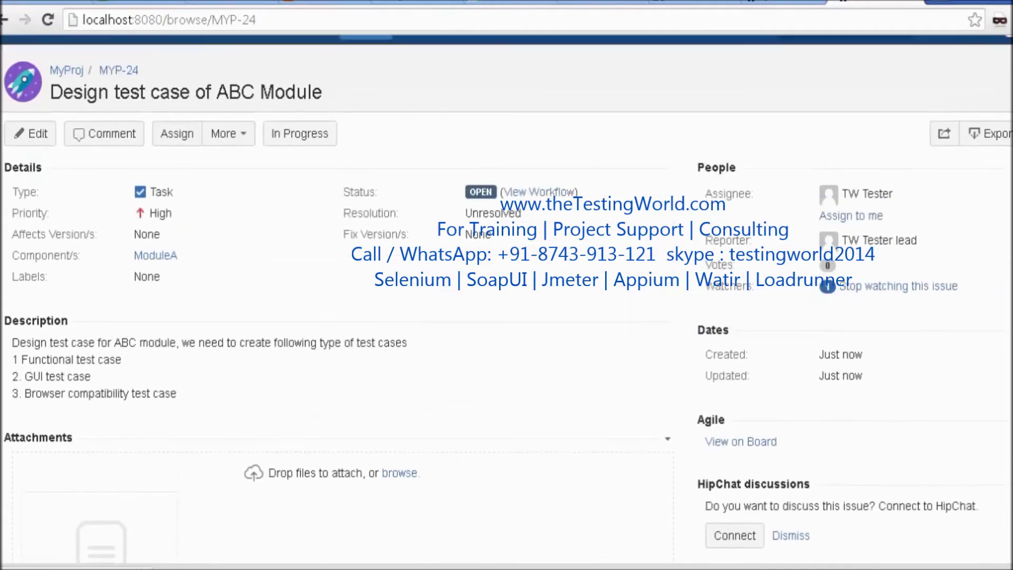
scroll(971, 188, "up", 1)
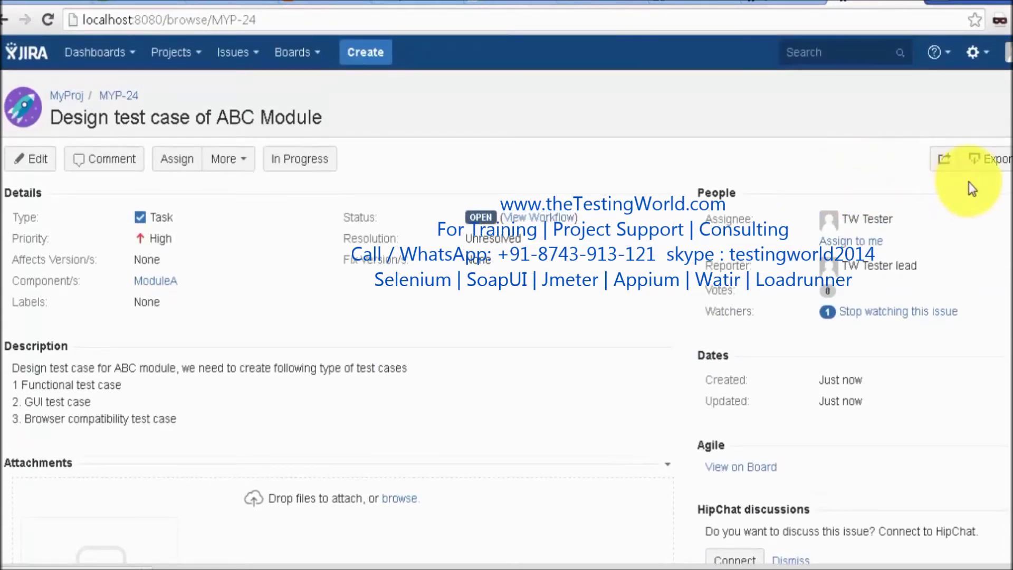
scroll(972, 189, "down", 5)
scroll(1009, 208, "up", 5)
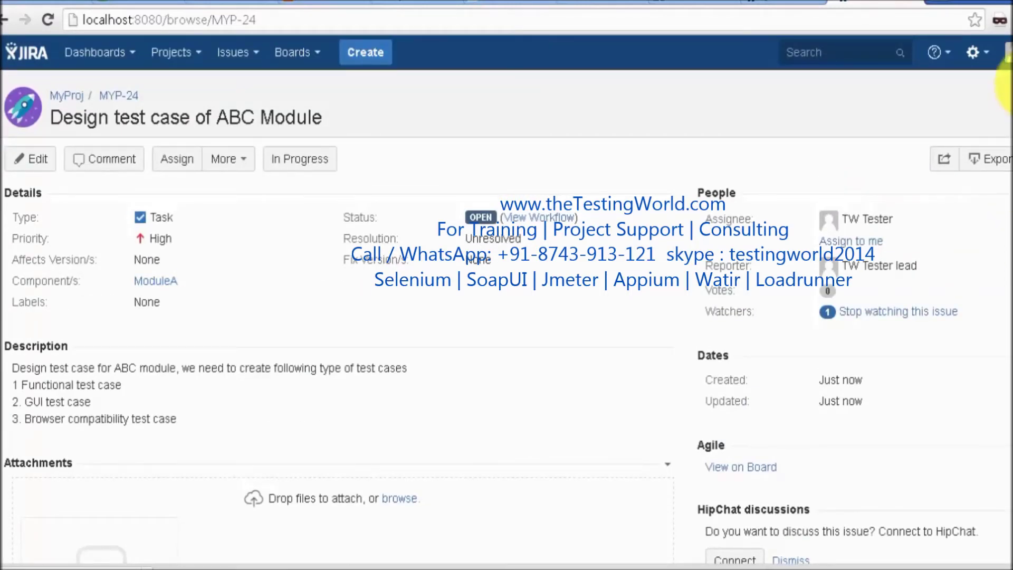
left_click(1006, 52)
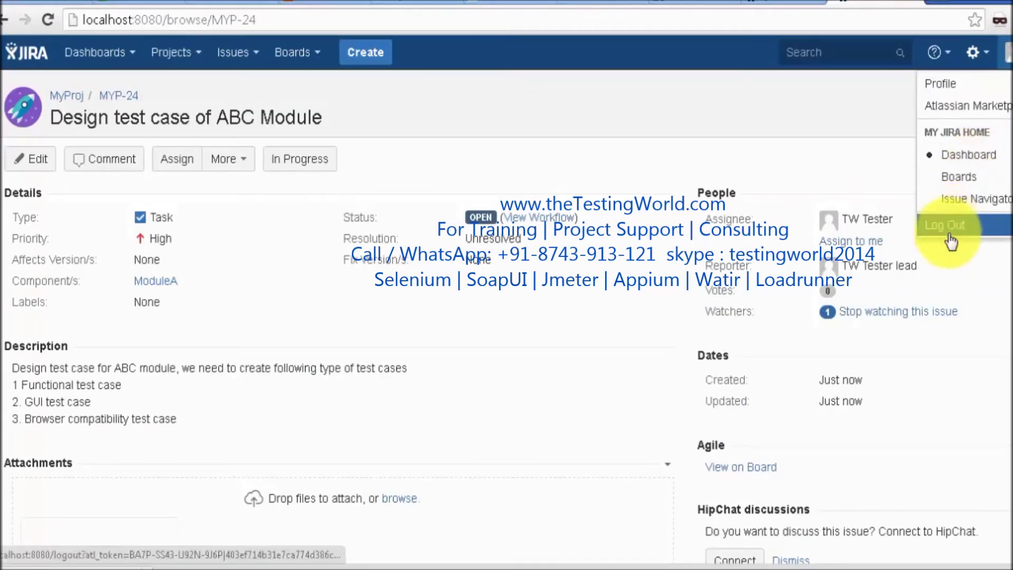
Log out, then sign back in as the tester account assigned to MYP-24
left_click(953, 224)
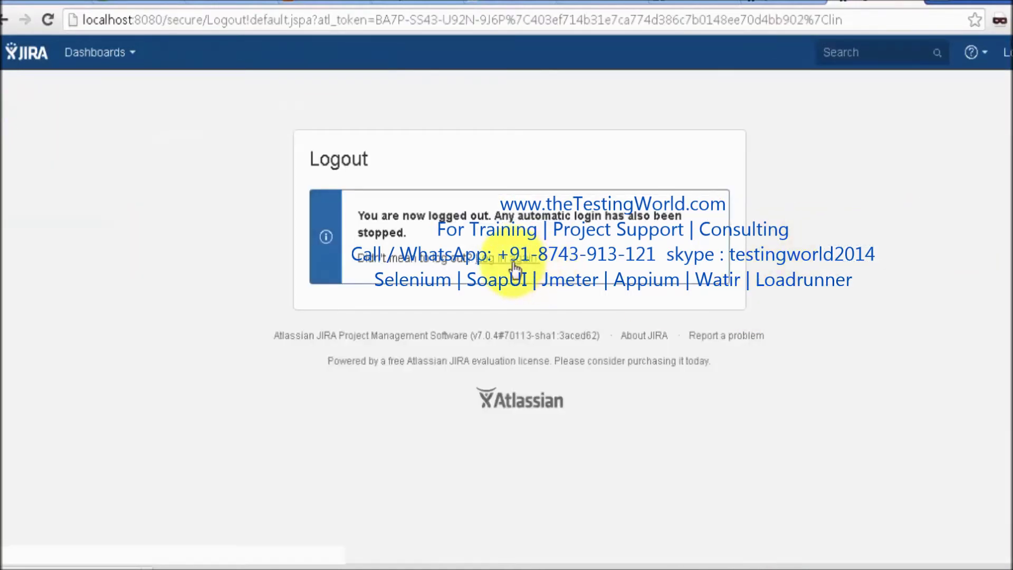
left_click(514, 259)
type("t")
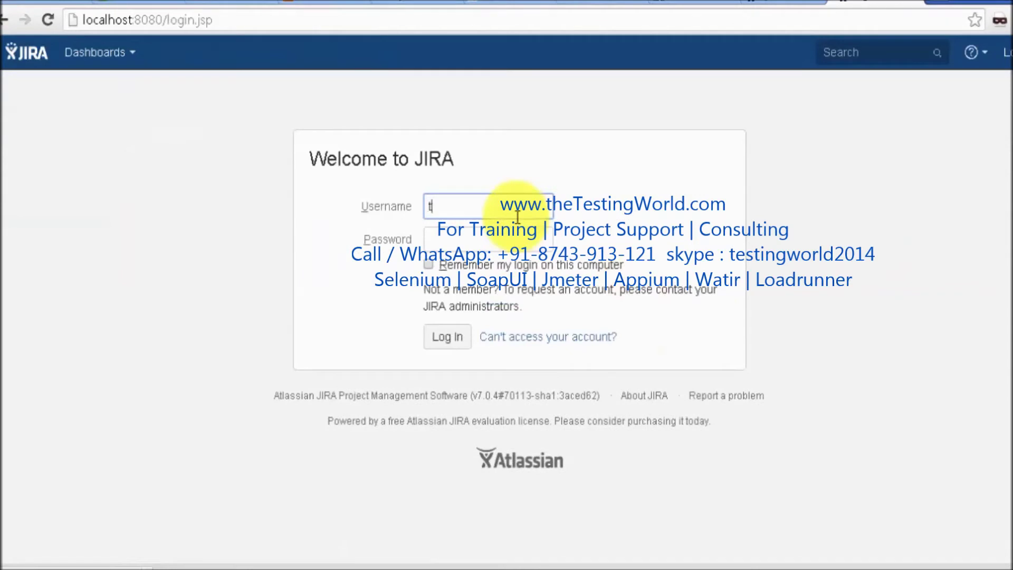
type("wtest")
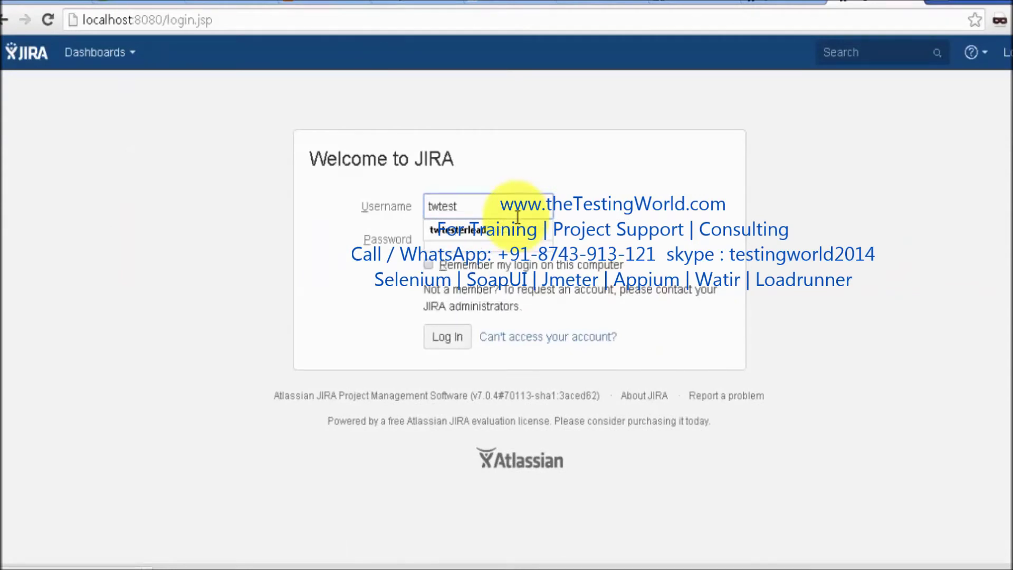
type("er2")
key("Tab")
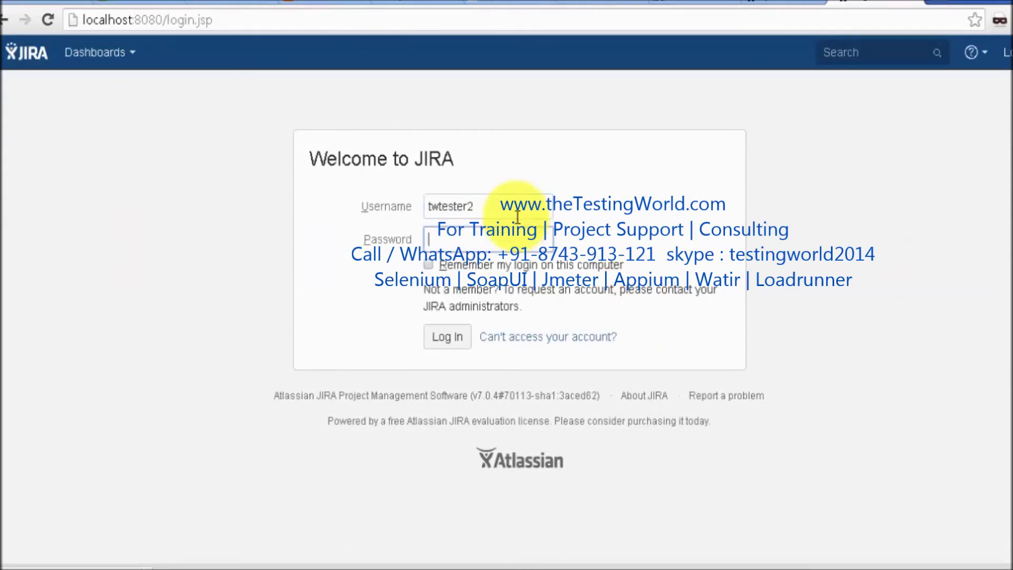
key("Return")
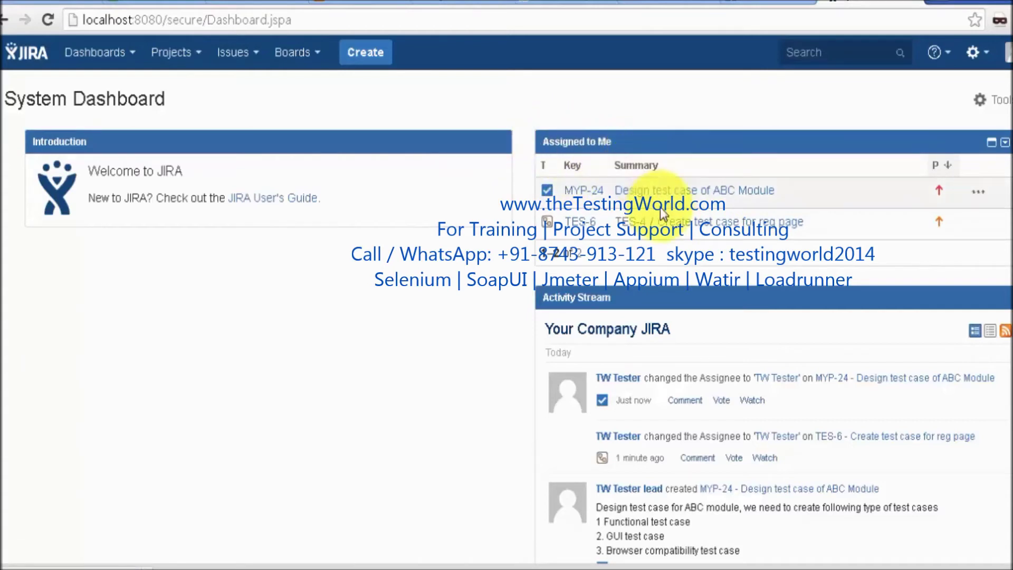
Open MYP-24 'Design test case of ABC Module' from Assigned to Me and start progress on it
left_click(733, 193)
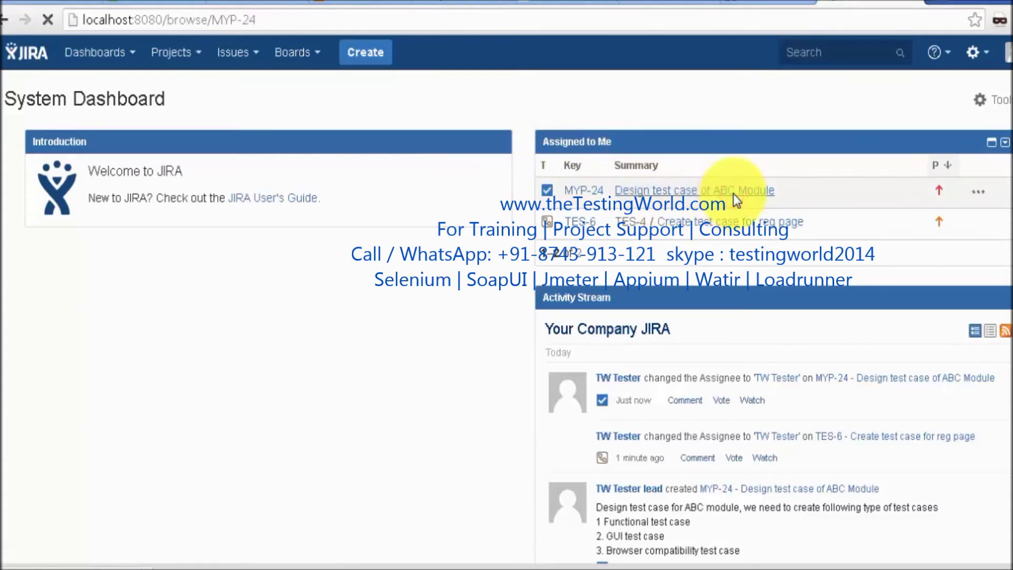
scroll(506, 296, "down", 3)
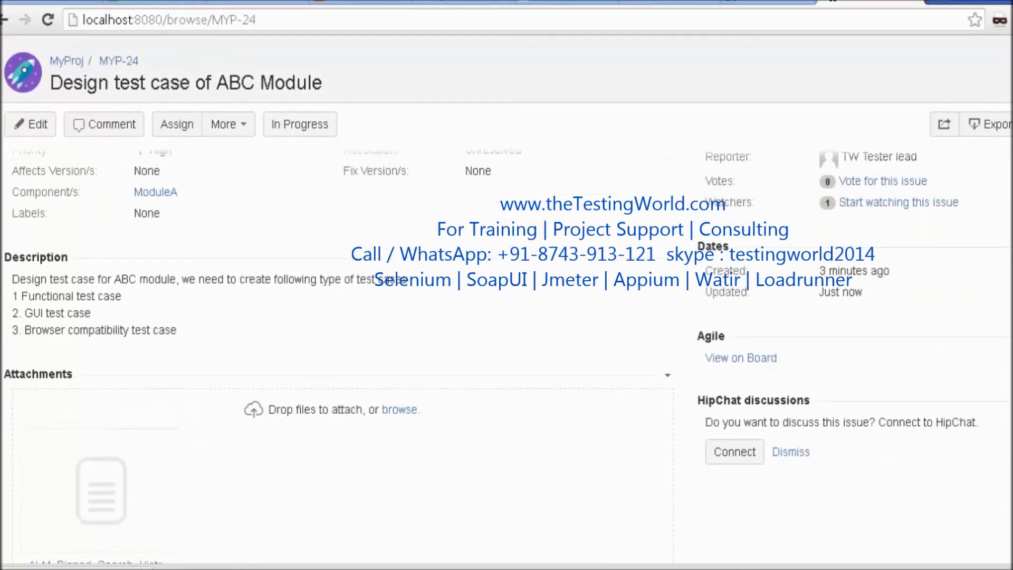
scroll(507, 295, "down", 3)
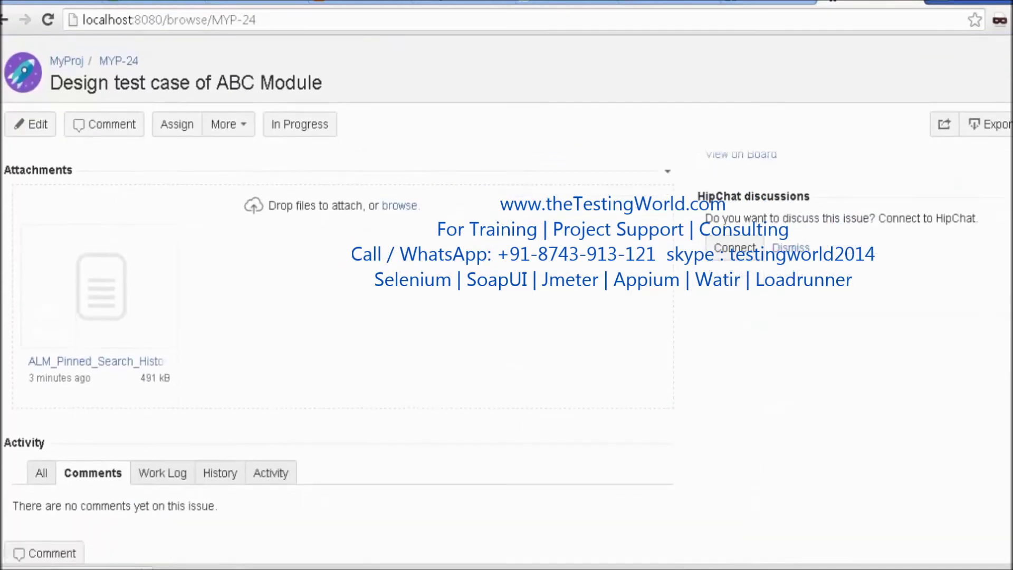
scroll(507, 295, "up", 3)
scroll(507, 295, "up", 2)
scroll(507, 296, "down", 5)
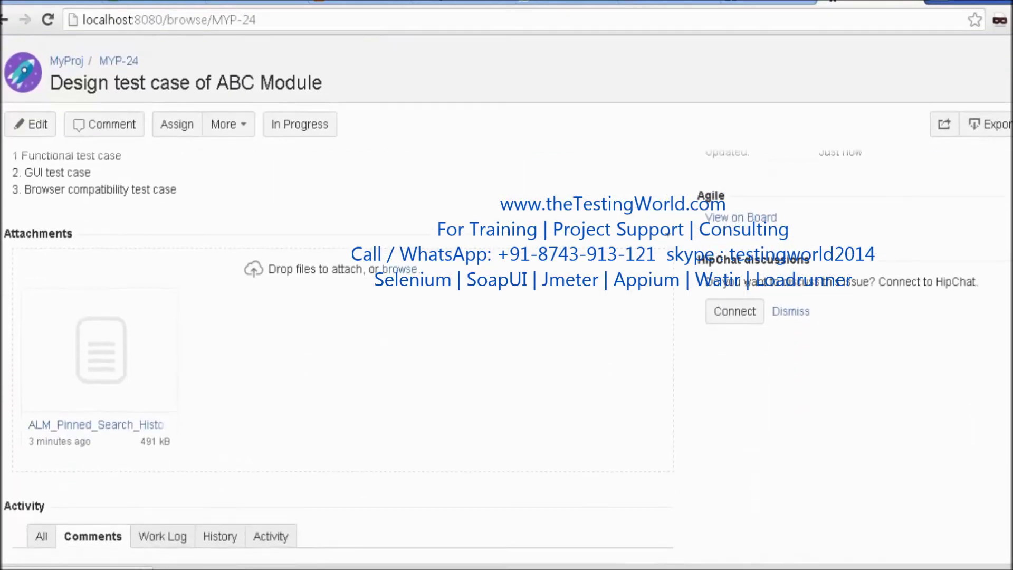
scroll(506, 296, "down", 1)
scroll(506, 295, "up", 1)
scroll(506, 295, "down", 2)
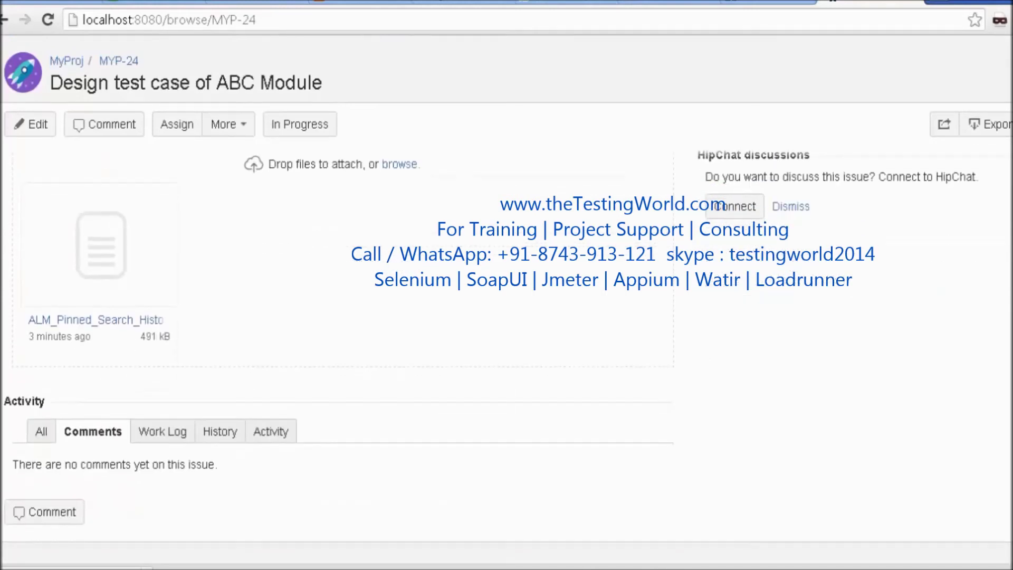
scroll(507, 295, "up", 1)
scroll(506, 296, "up", 5)
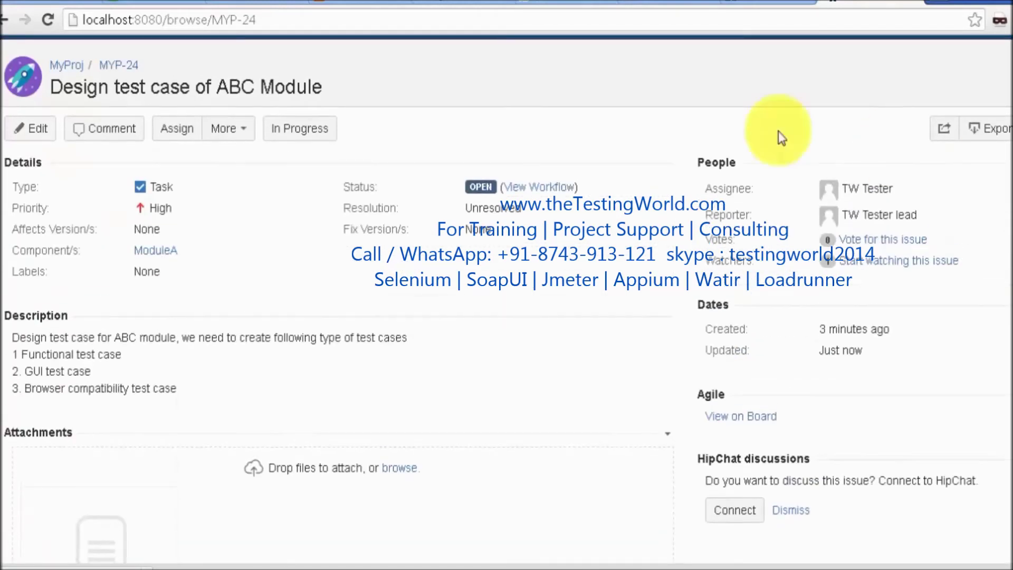
left_click(324, 134)
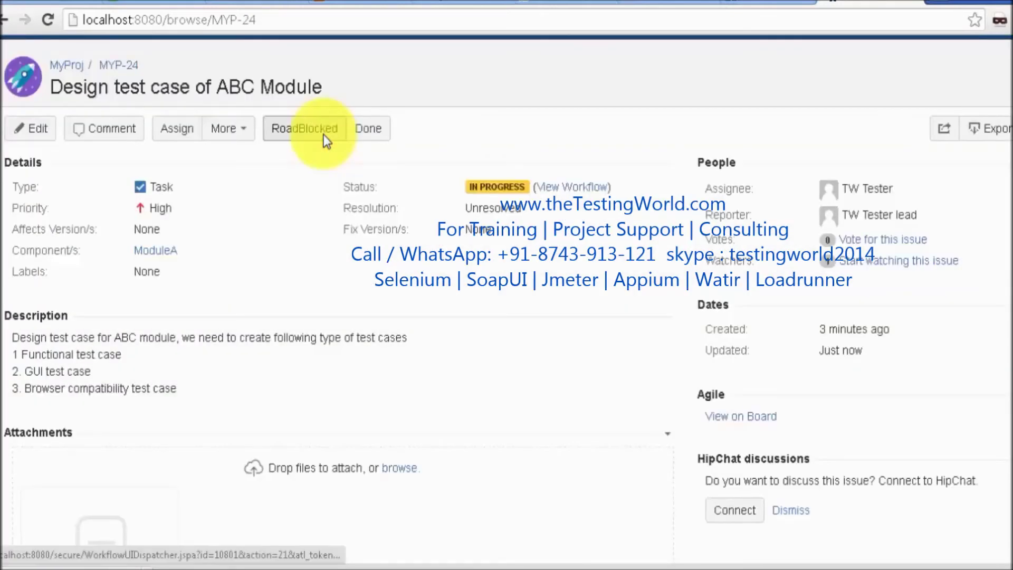
Once MYP-24 shows In Progress, move it to RoadBlocked
mouse_move(525, 188)
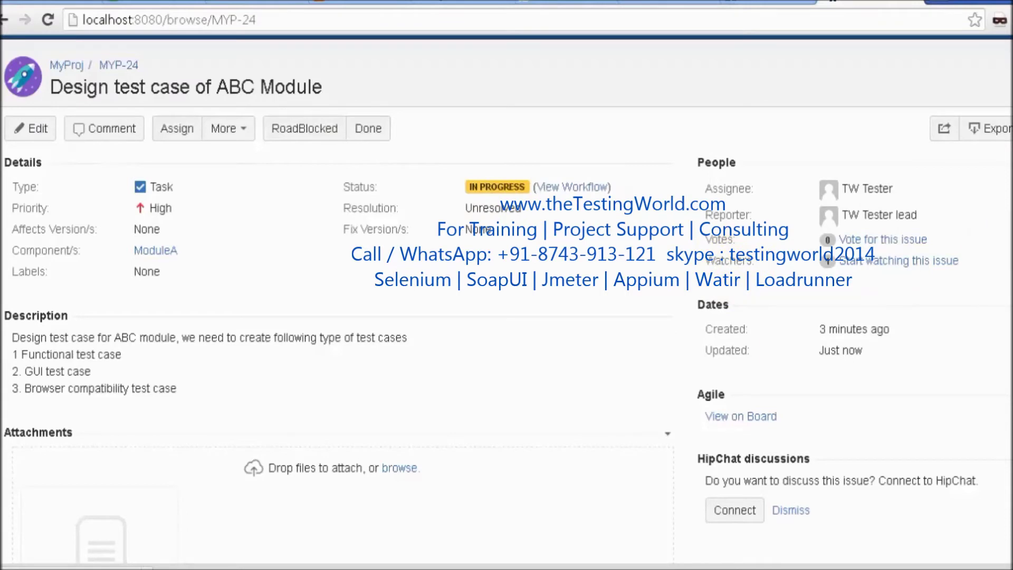
scroll(668, 282, "down", 3)
scroll(669, 282, "up", 3)
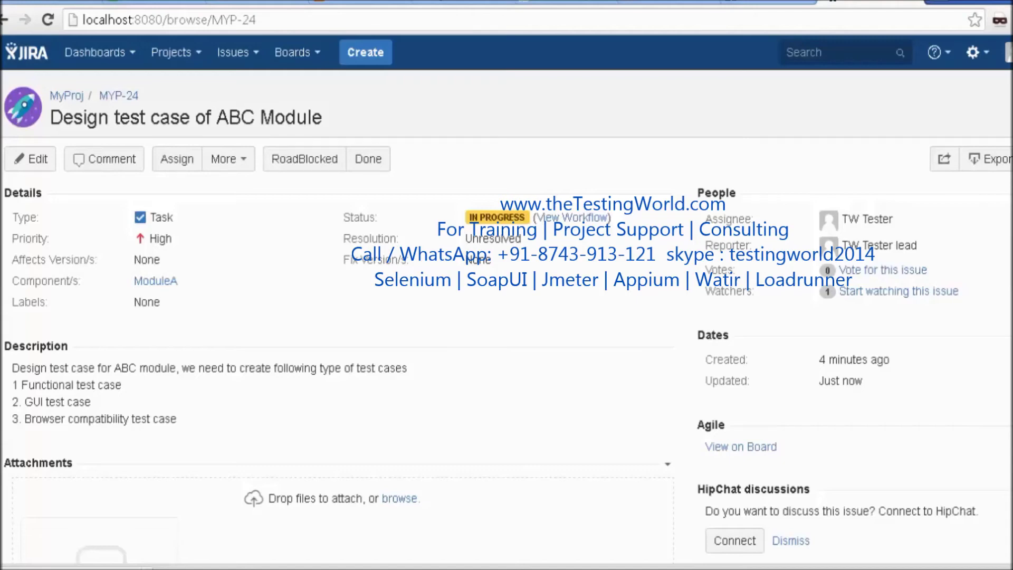
scroll(507, 317, "down", 2)
scroll(537, 110, "up", 2)
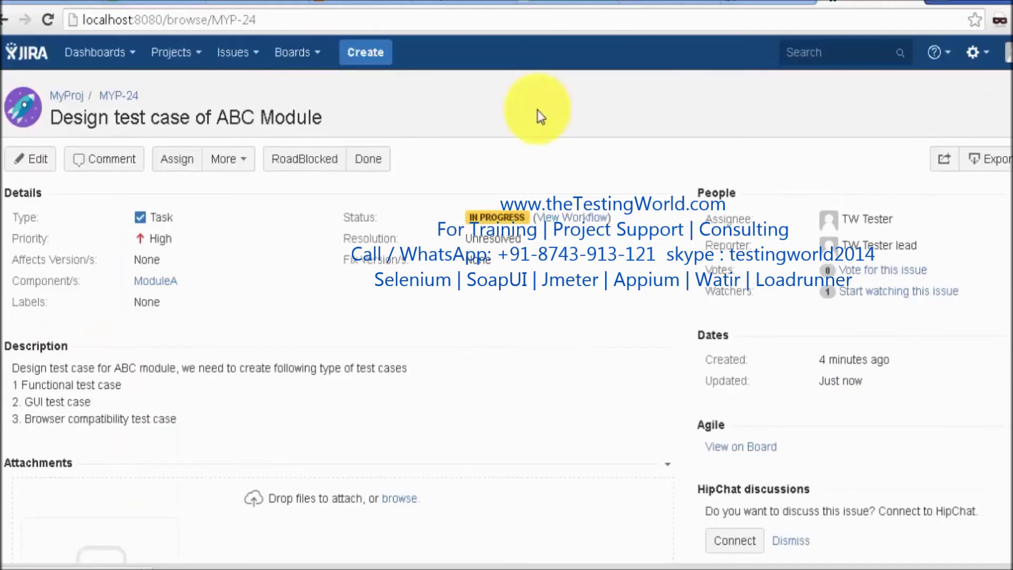
left_click(333, 159)
Write the comment 'Need more clarification what all browser we need to cover in Browser comparibility testing'
scroll(950, 316, "down", 5)
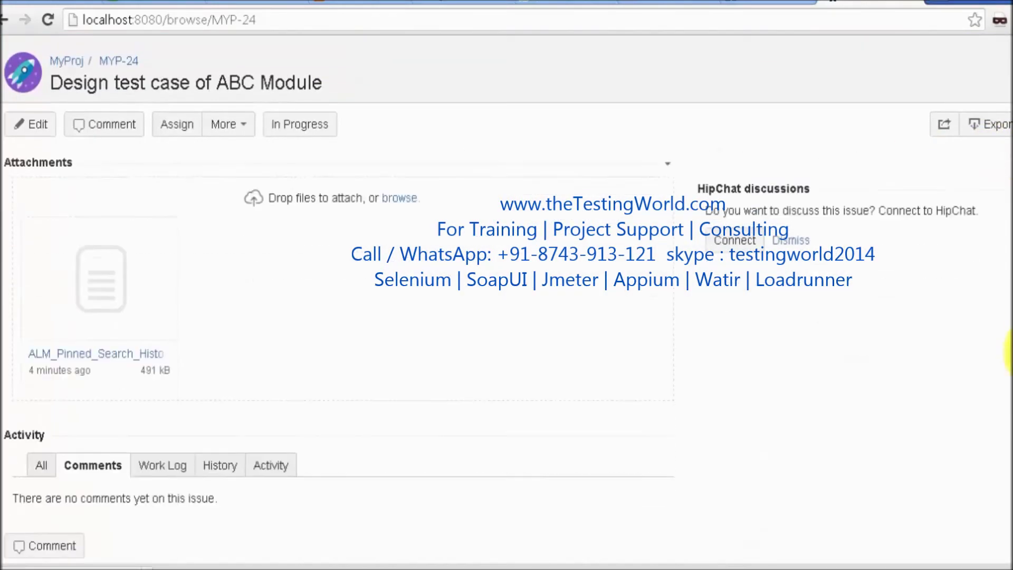
scroll(997, 370, "down", 3)
left_click(74, 416)
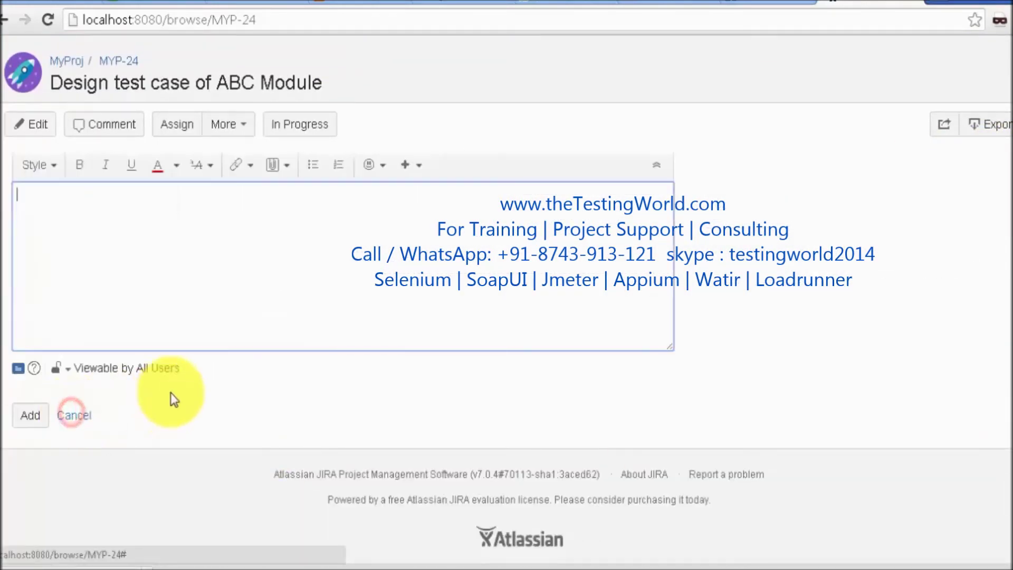
type("Need mor")
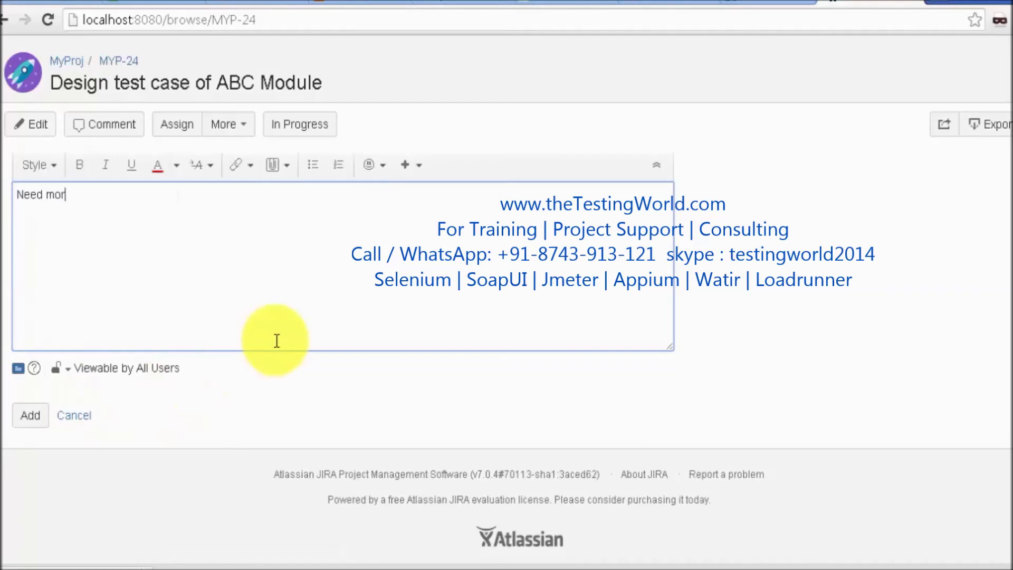
type("e clarification wha")
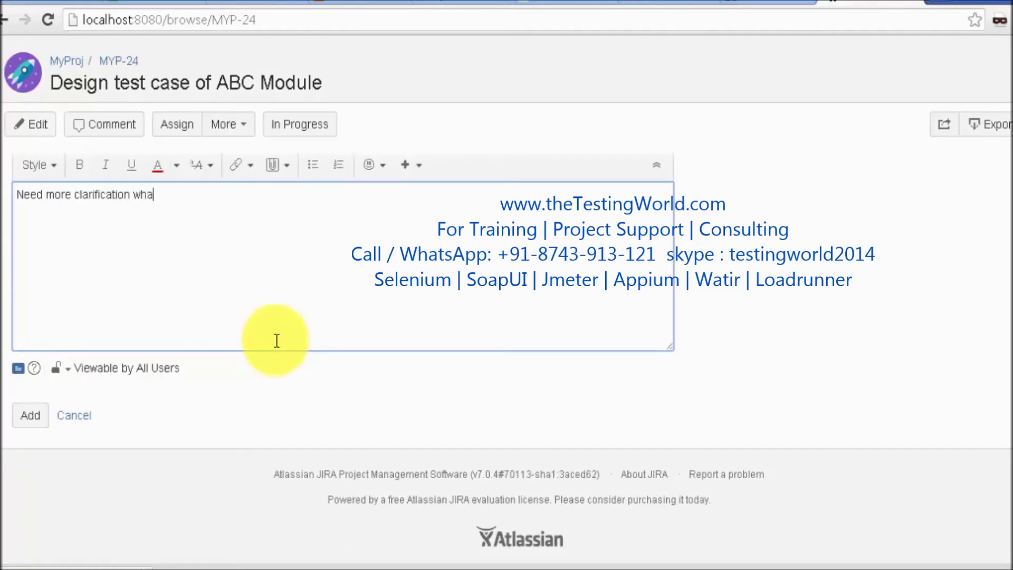
type("t all browser we nee")
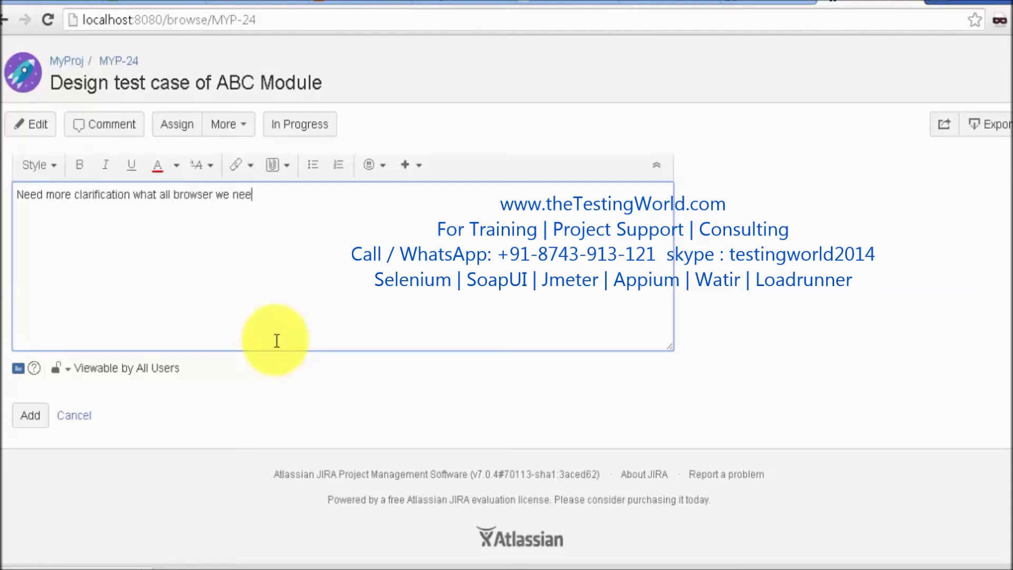
type("s")
key("BackSpace")
type("d to cover in Browser ")
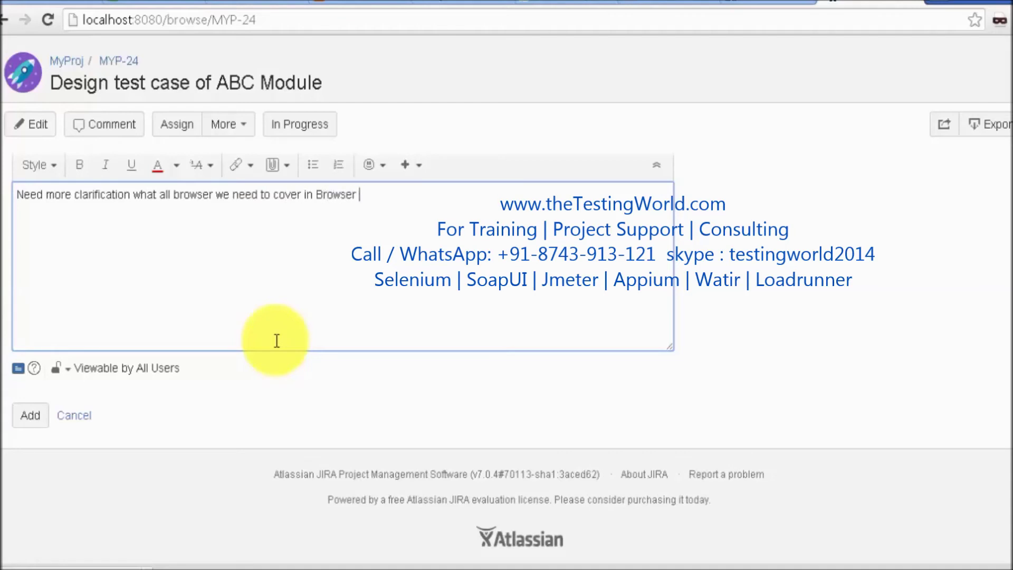
type("comparibility test")
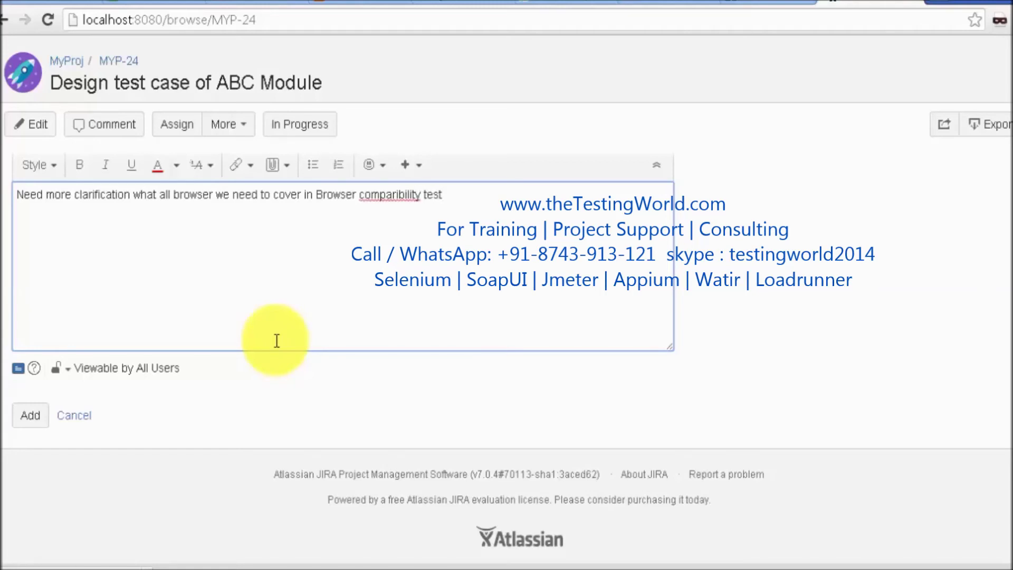
type("ing")
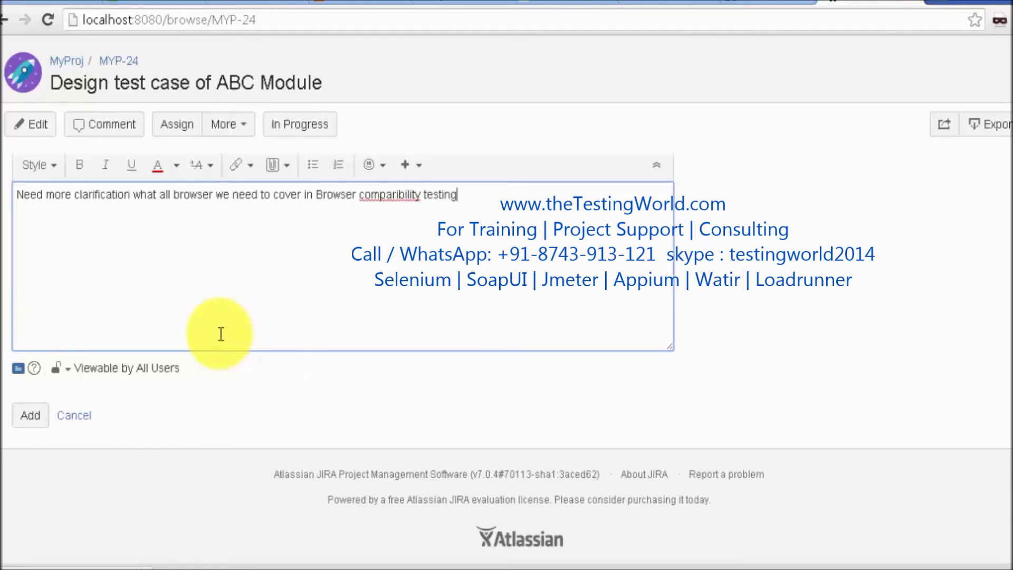
Correct 'comparibility' to 'compatibility' and post the comment
right_click(407, 196)
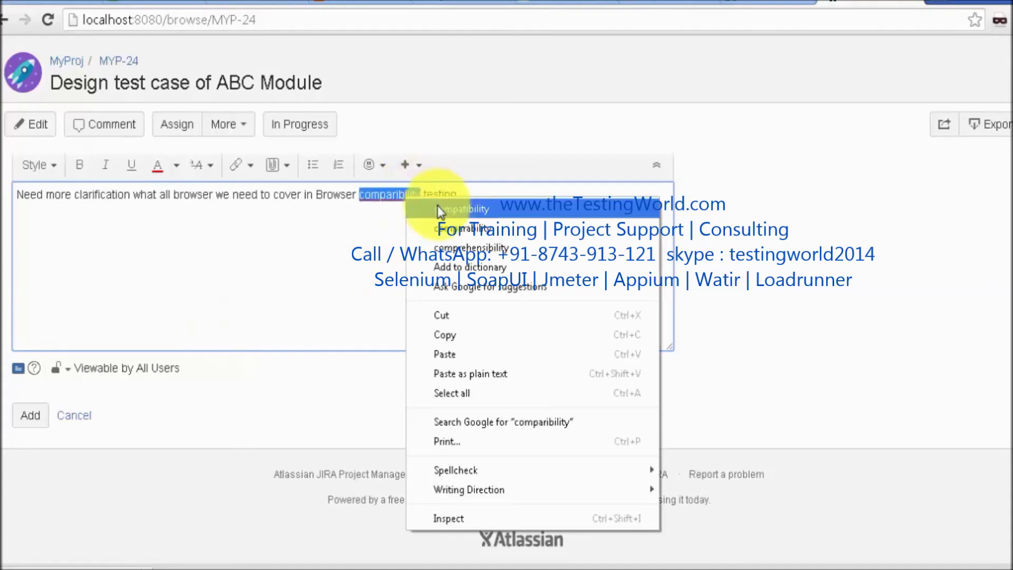
left_click(438, 204)
left_click(33, 416)
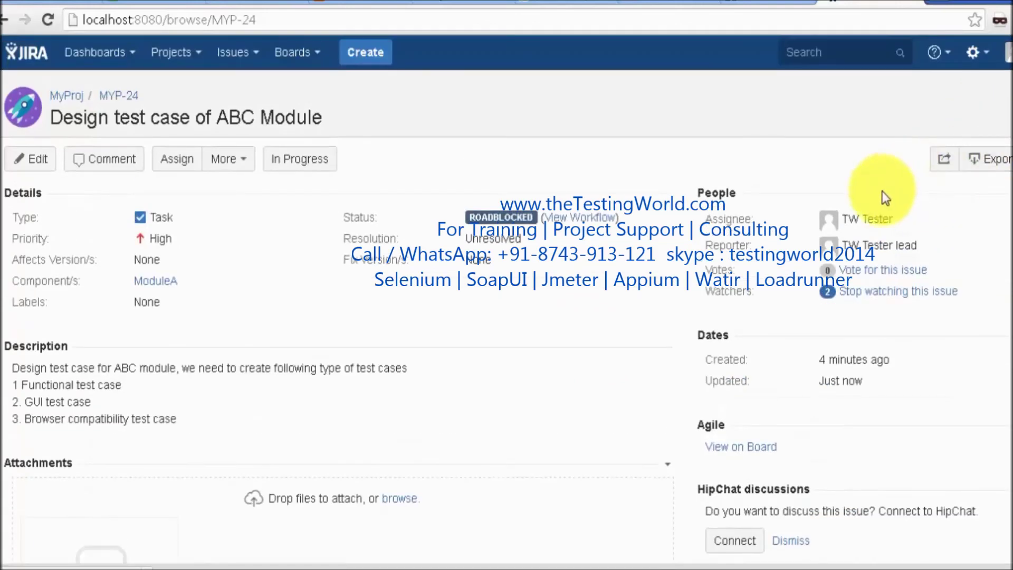
Leave the assignee unchanged, return MYP-24 to In Progress, and check the browser comment
left_click(865, 214)
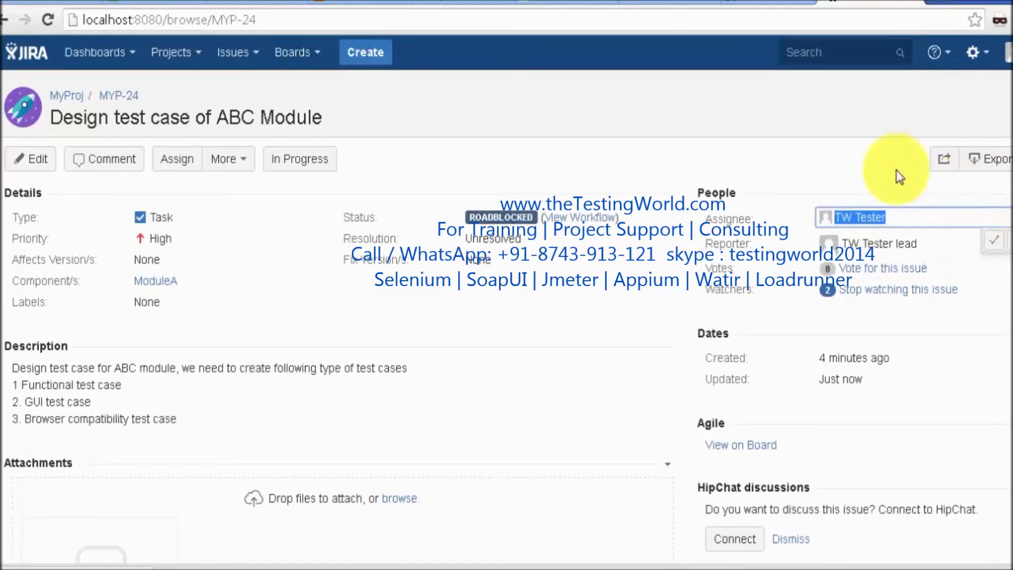
left_click(972, 188)
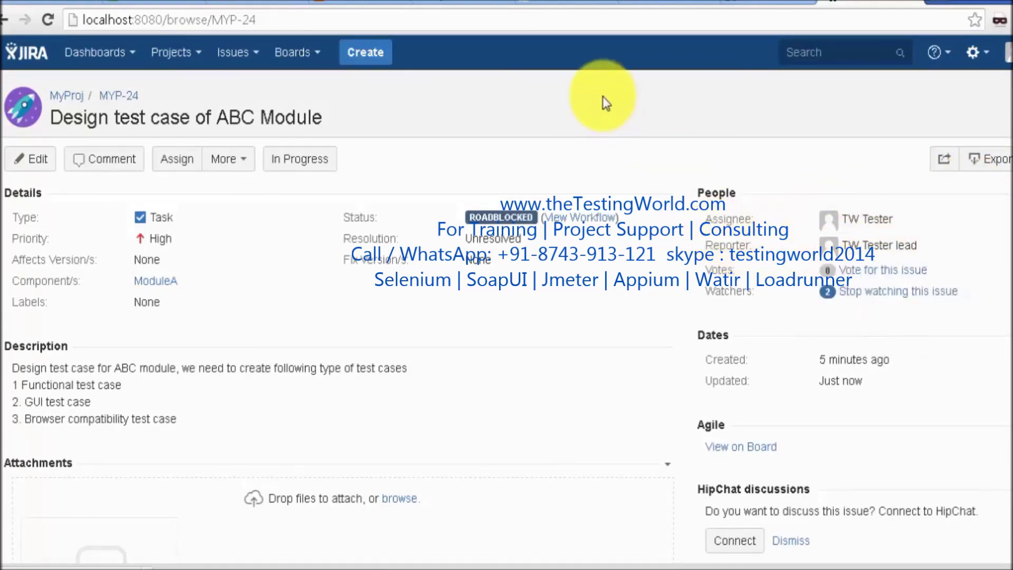
left_click(293, 160)
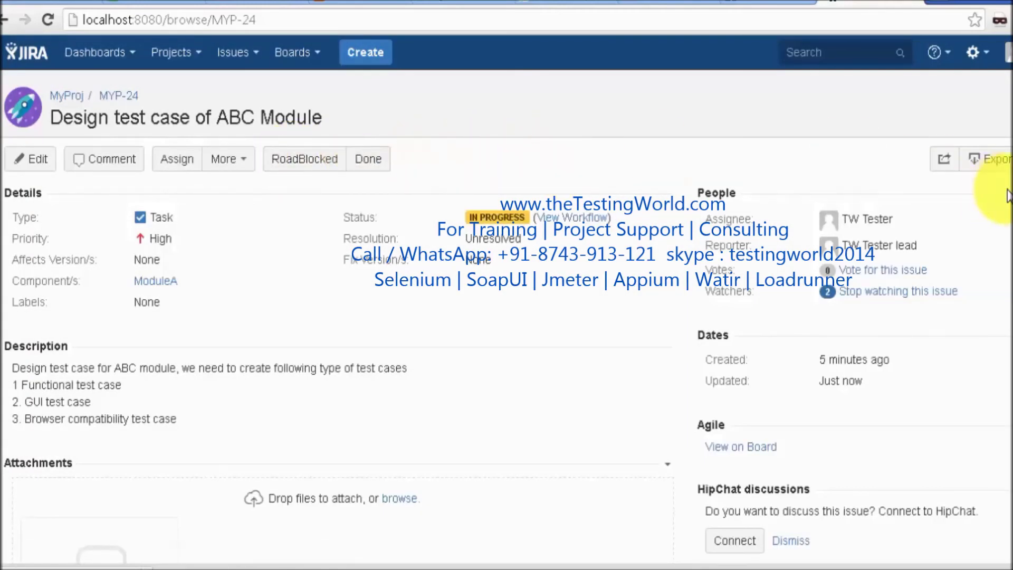
scroll(506, 298, "down", 7)
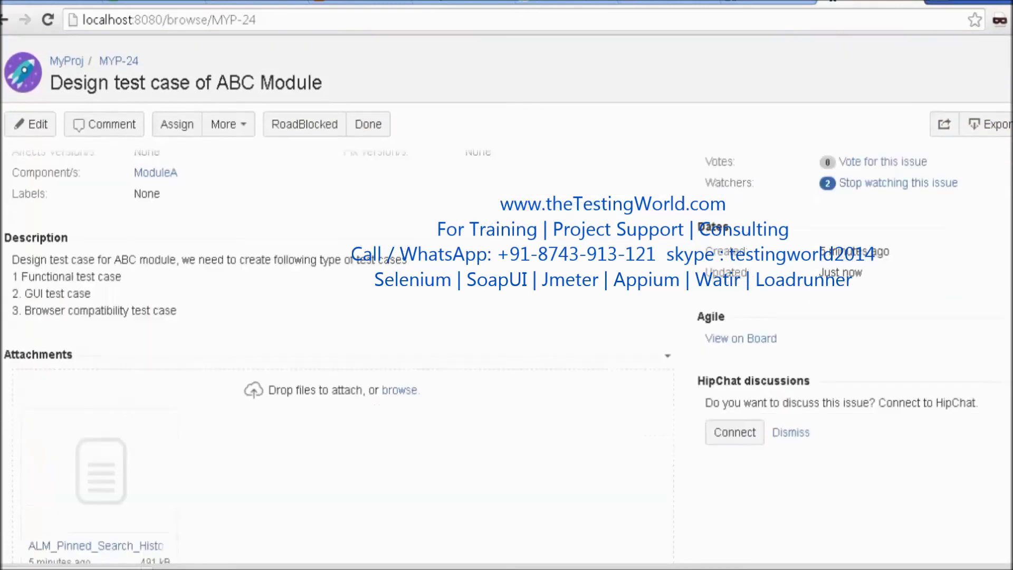
scroll(507, 298, "up", 8)
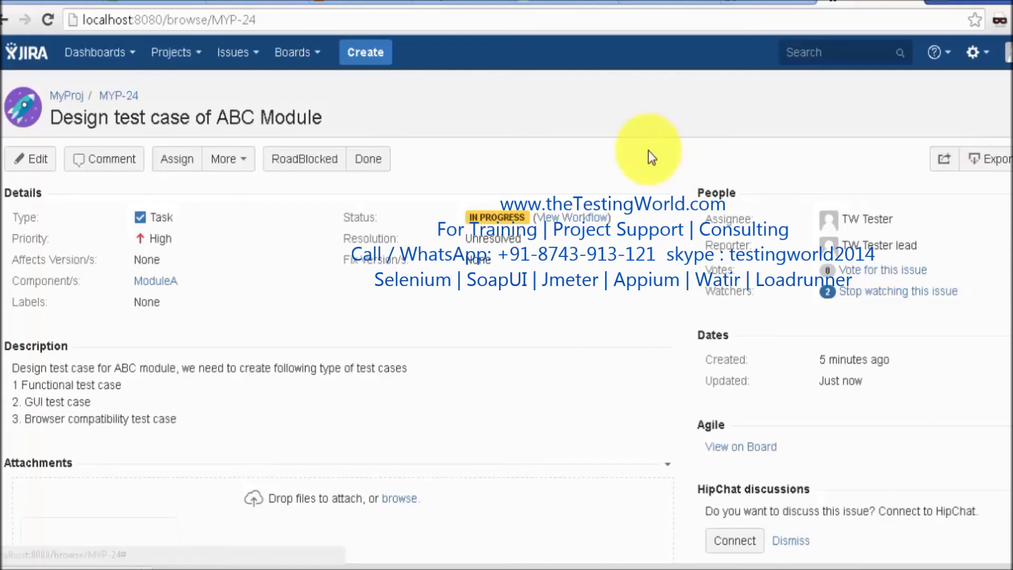
scroll(668, 235, "down", 7)
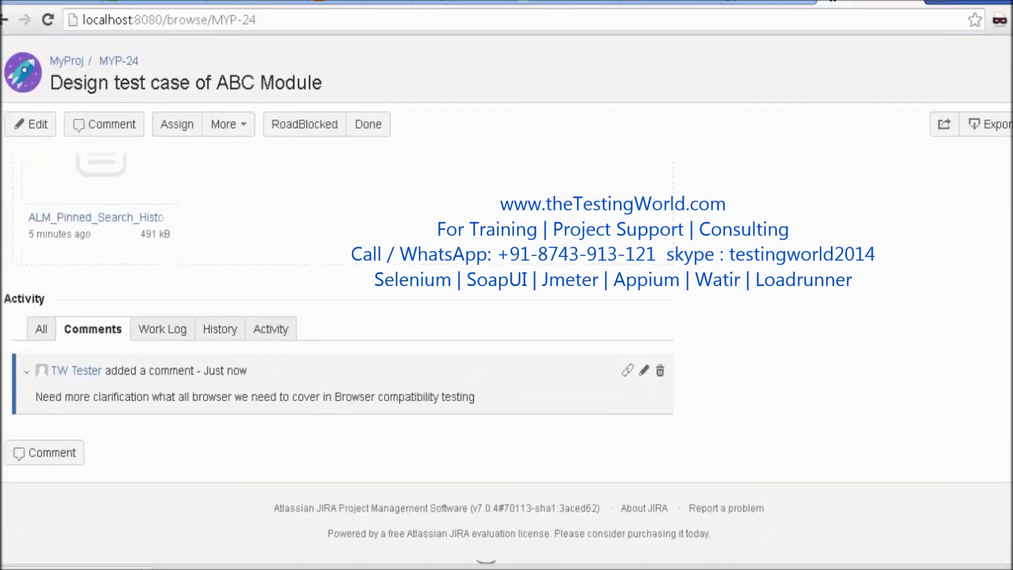
scroll(506, 298, "up", 8)
scroll(507, 298, "down", 3)
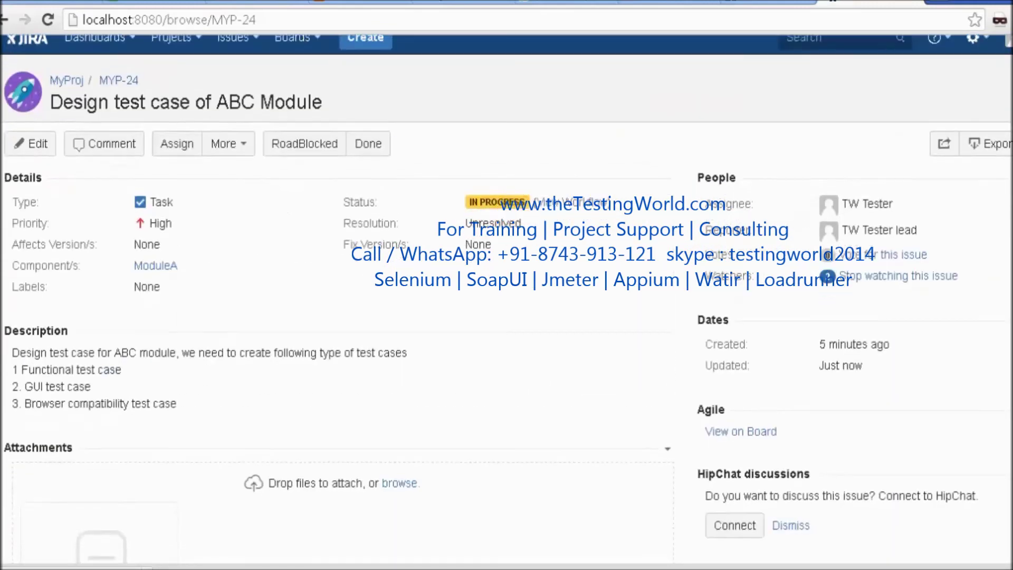
scroll(506, 299, "up", 3)
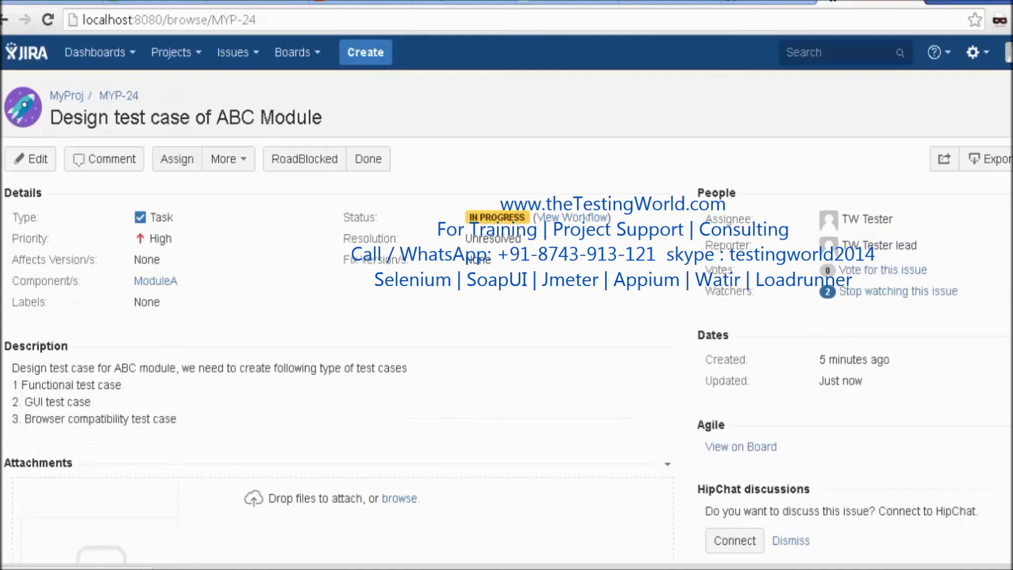
Attach ALM_Pinned_Search_History_config.xml to MYP-24 and set its status to Done
left_click(401, 499)
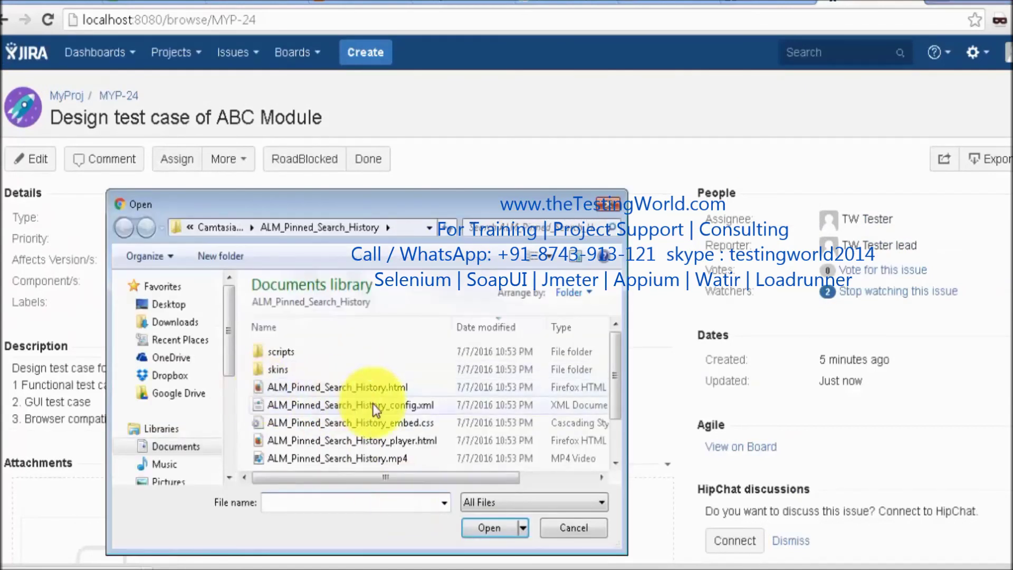
double_click(350, 406)
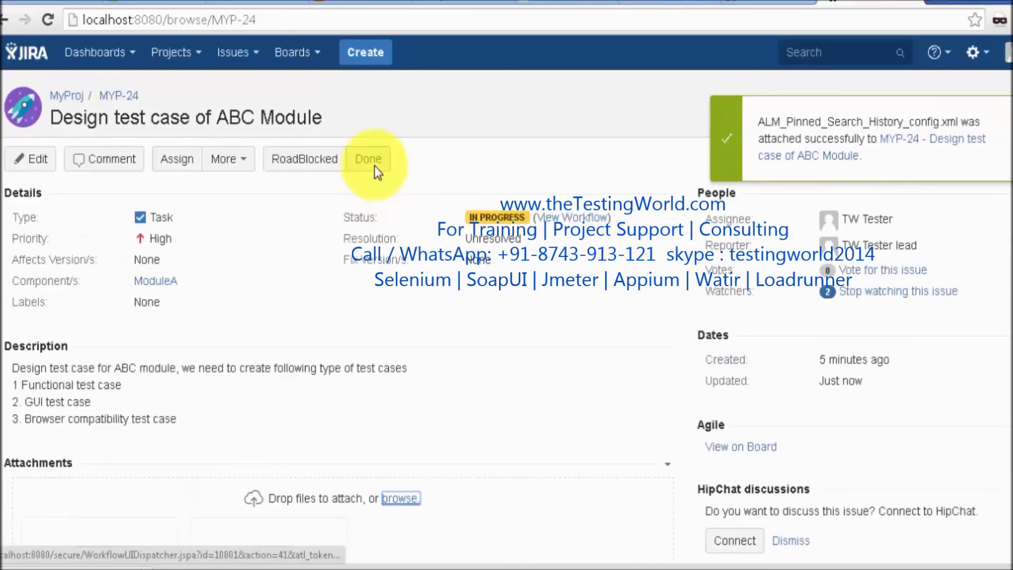
left_click(373, 164)
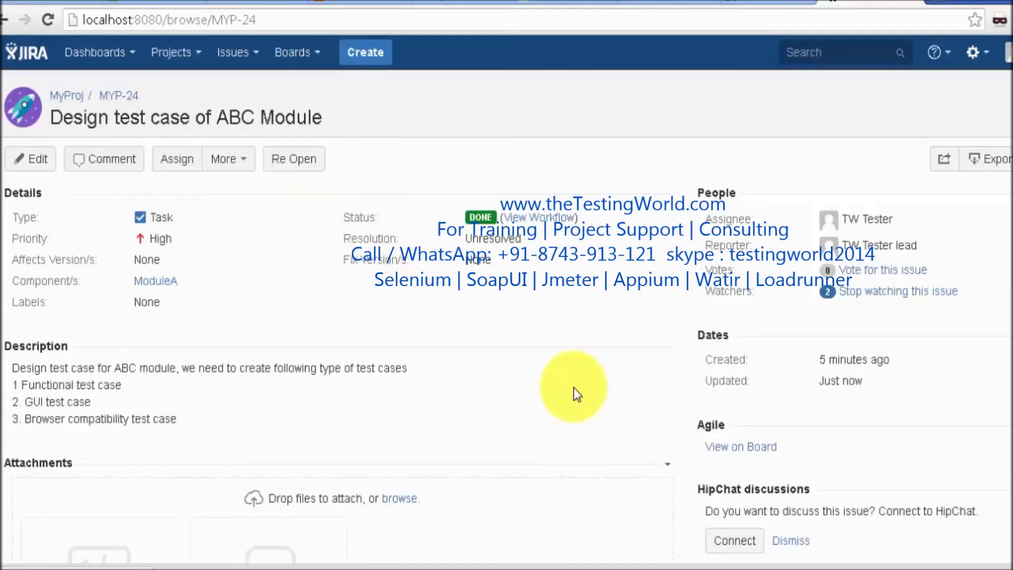
scroll(753, 165, "down", 5)
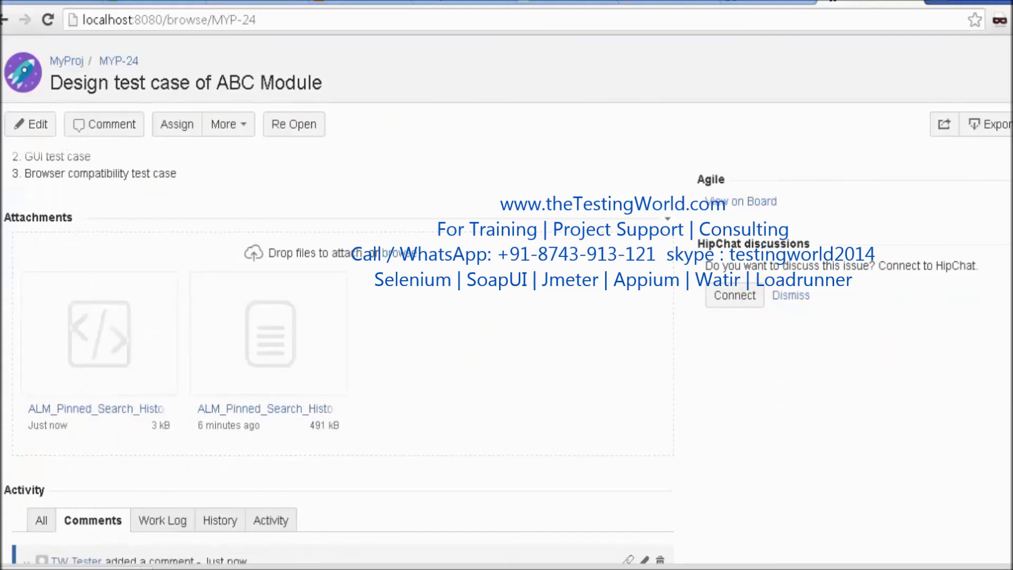
scroll(886, 365, "up", 5)
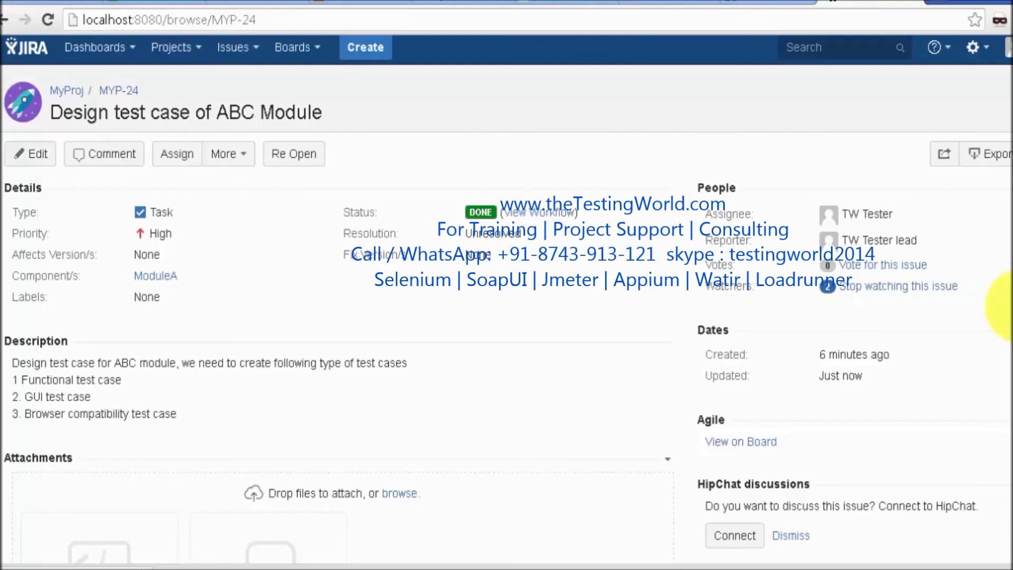
scroll(992, 296, "down", 1)
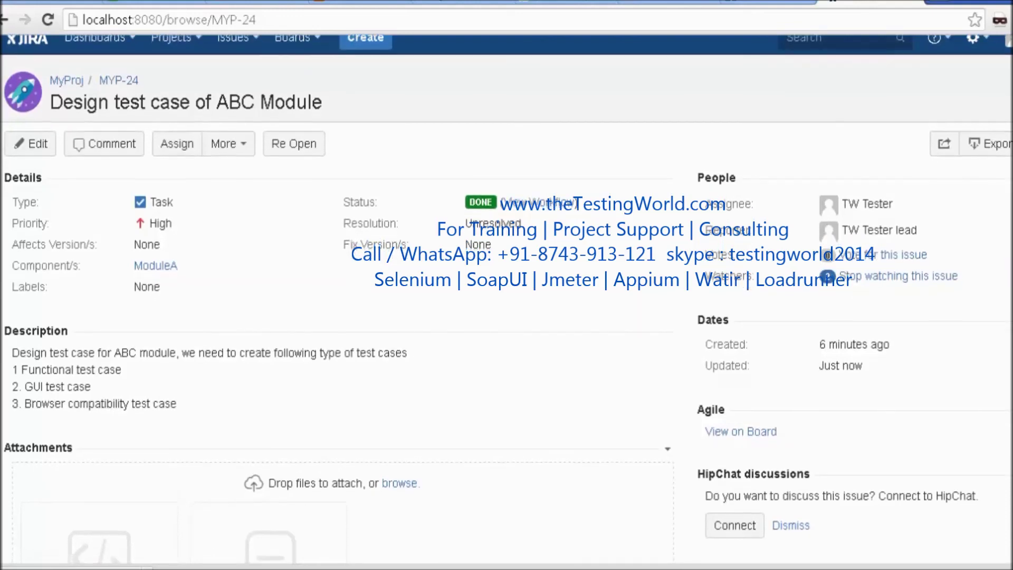